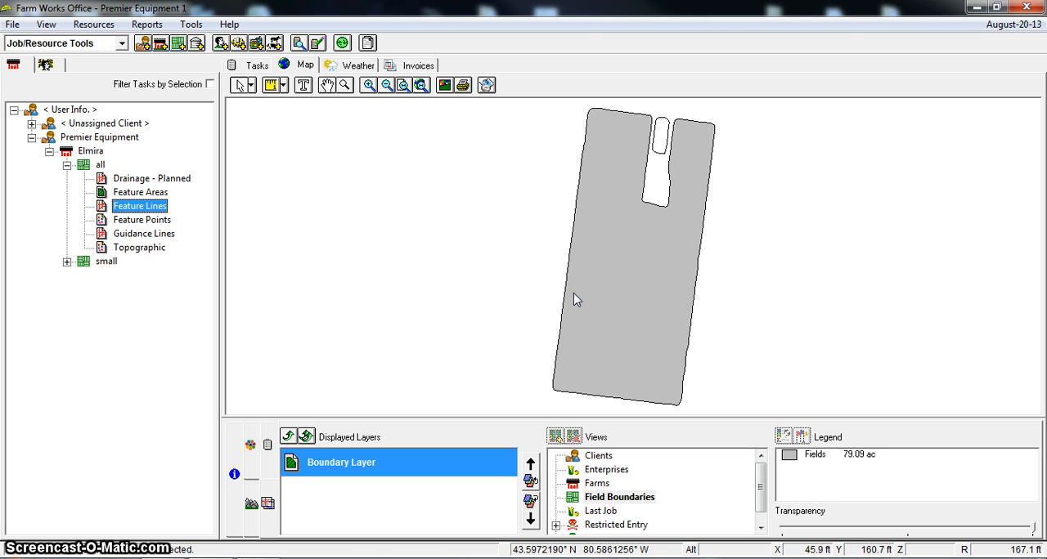
# Display the Topographic and Drainage - Planned layers of field "all" on the map
pyautogui.click(139, 247)
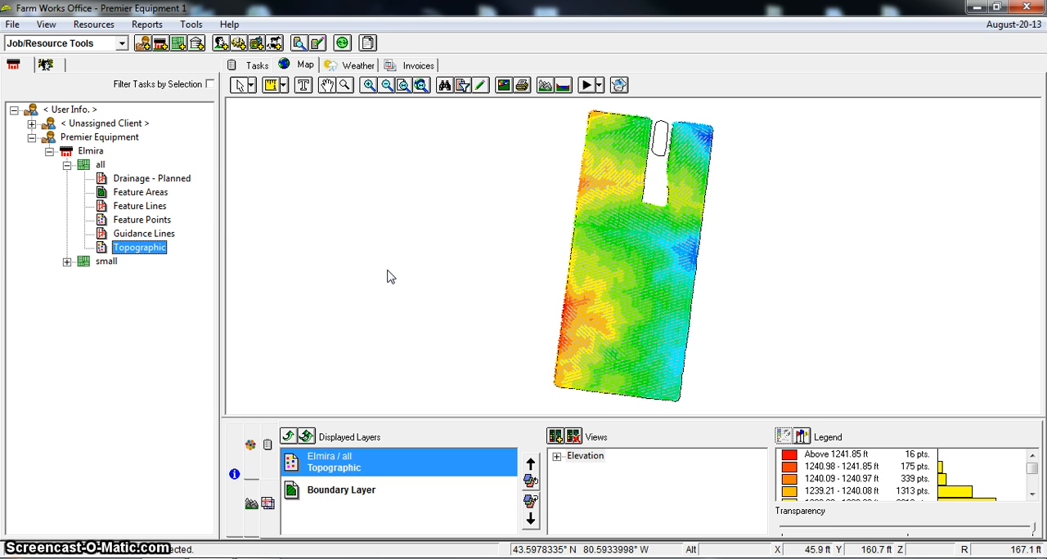
pyautogui.click(148, 179)
pyautogui.moveTo(148, 180); pyautogui.dragTo(381, 255)
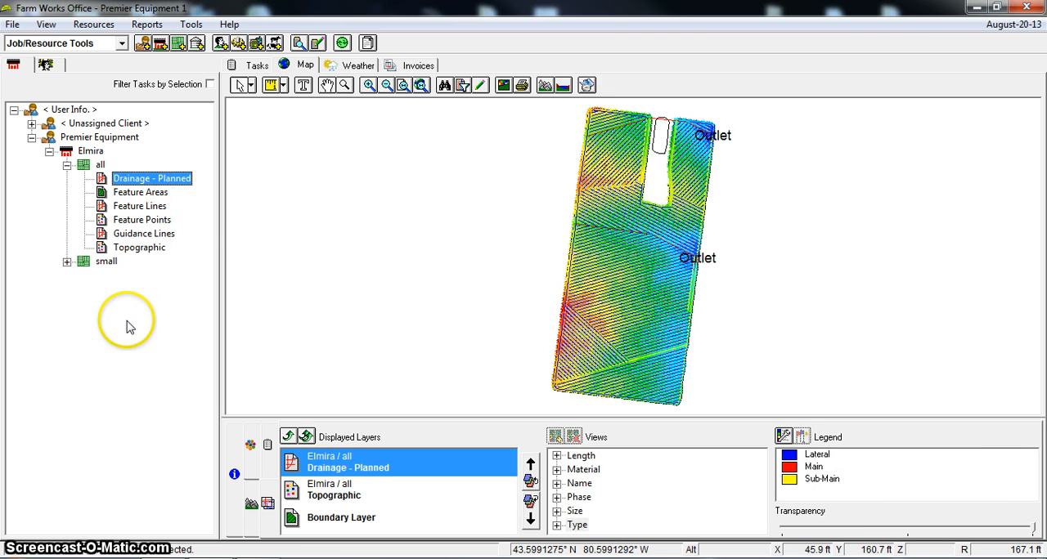
# Open the profile view and examine the elevation profiles of several drainage laterals across the middle and lower parts of the field
pyautogui.click(256, 499)
pyautogui.click(643, 321)
pyautogui.click(630, 273)
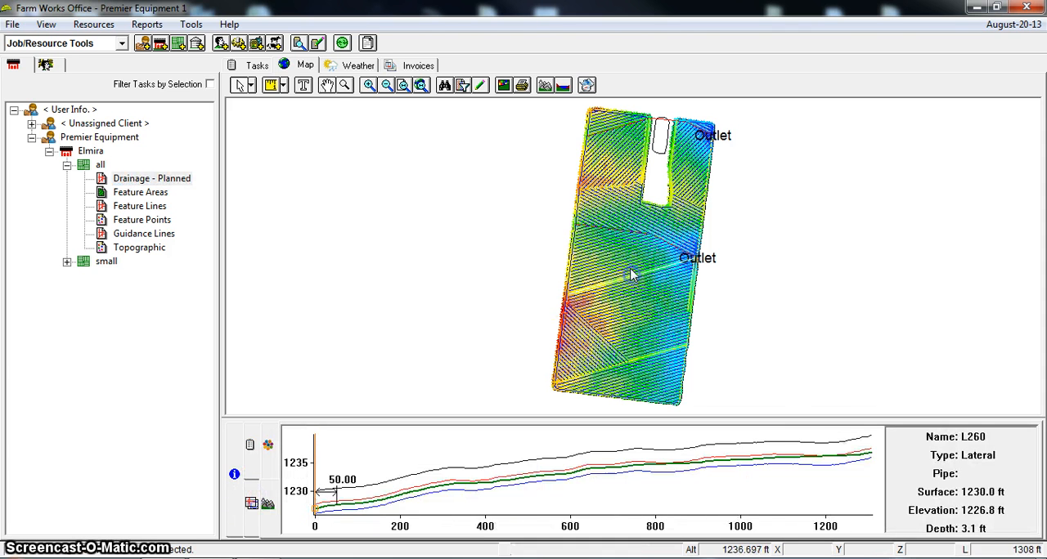
pyautogui.click(622, 257)
pyautogui.click(619, 245)
pyautogui.click(651, 312)
pyautogui.click(664, 333)
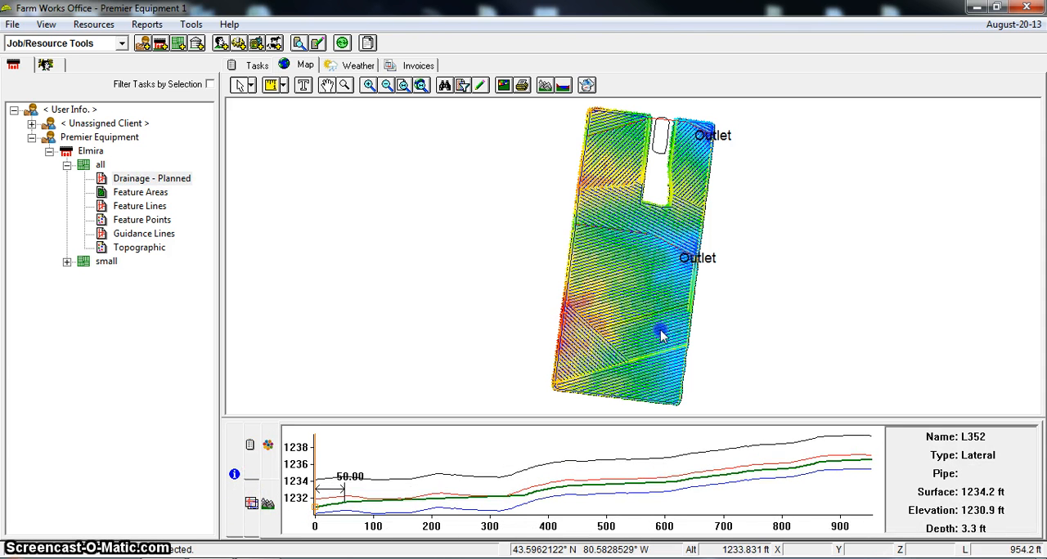
pyautogui.click(619, 286)
pyautogui.click(622, 263)
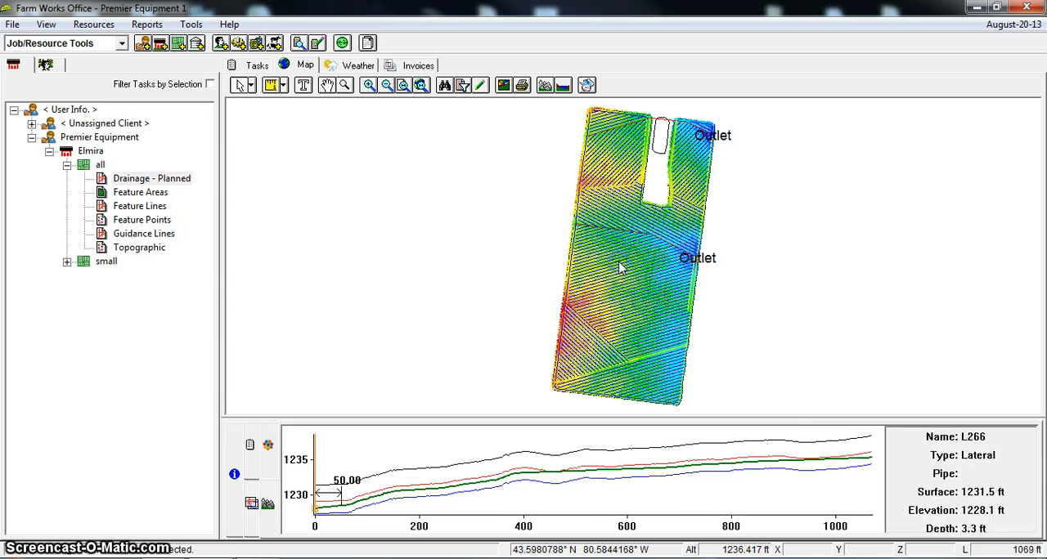
pyautogui.click(645, 235)
pyautogui.click(660, 240)
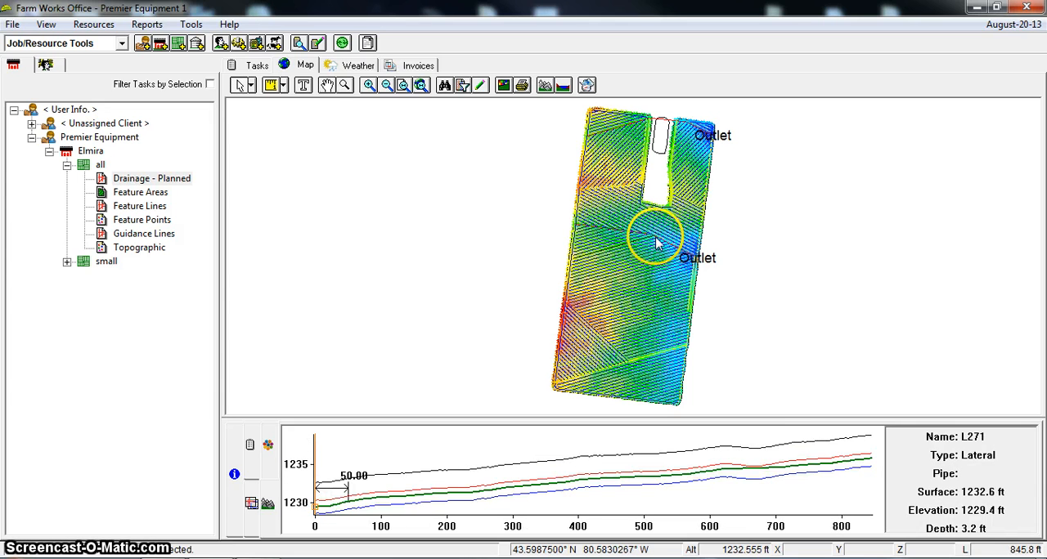
# Examine the elevation profiles of the main line by the lower outlet and the sub-main near the field's south end
pyautogui.click(659, 243)
pyautogui.click(692, 311)
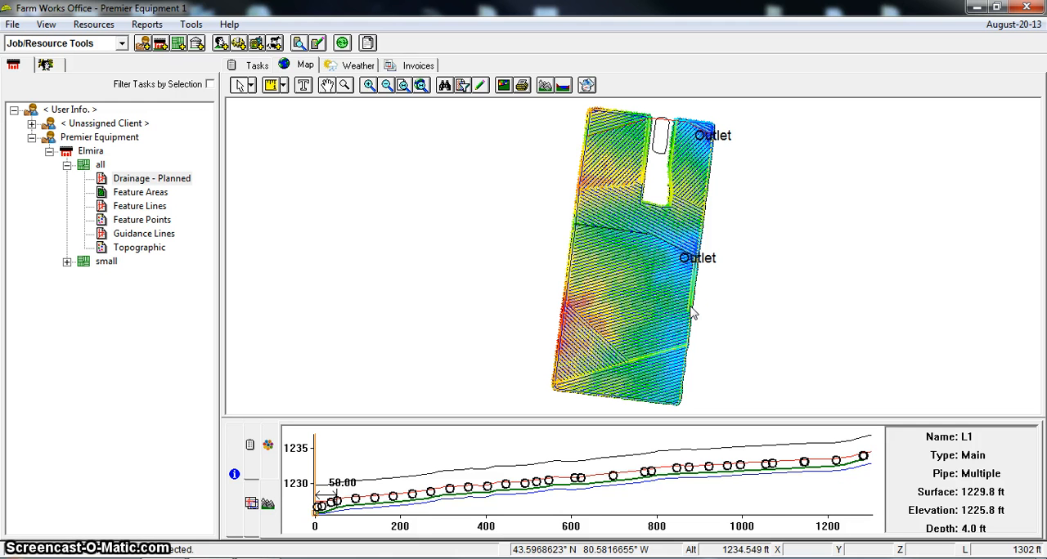
pyautogui.click(633, 359)
pyautogui.click(646, 360)
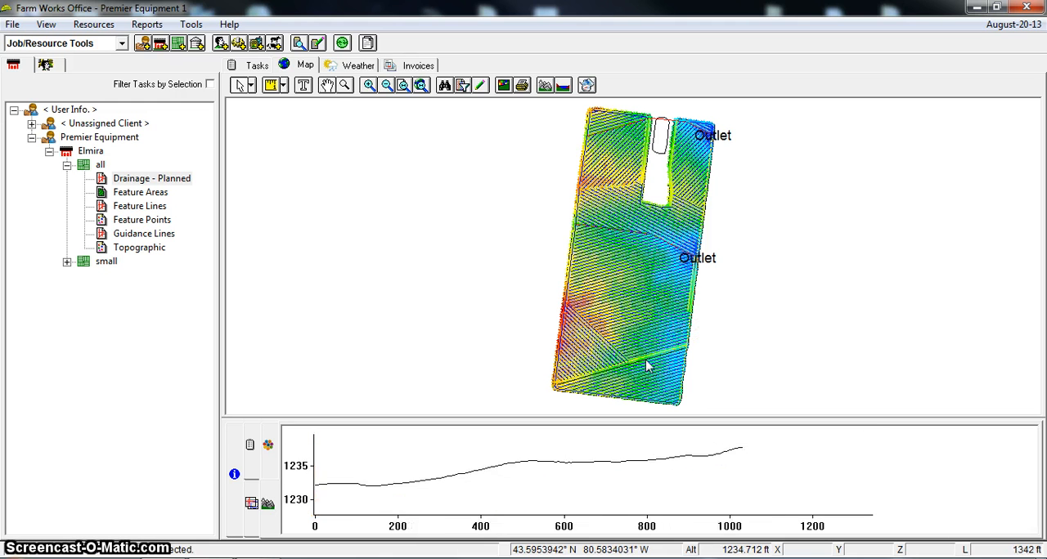
pyautogui.click(646, 363)
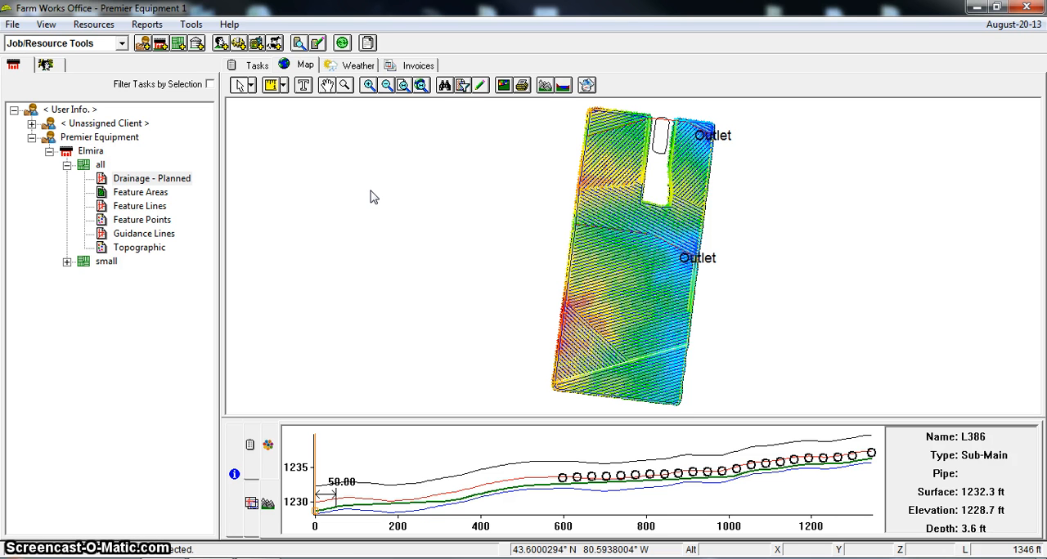
pyautogui.click(351, 187)
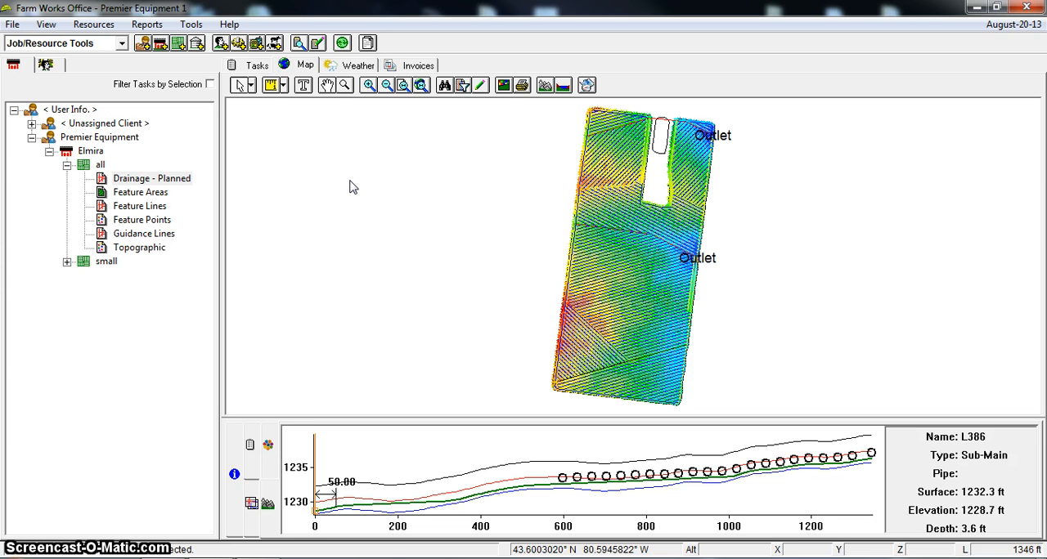
pyautogui.click(366, 178)
pyautogui.click(346, 168)
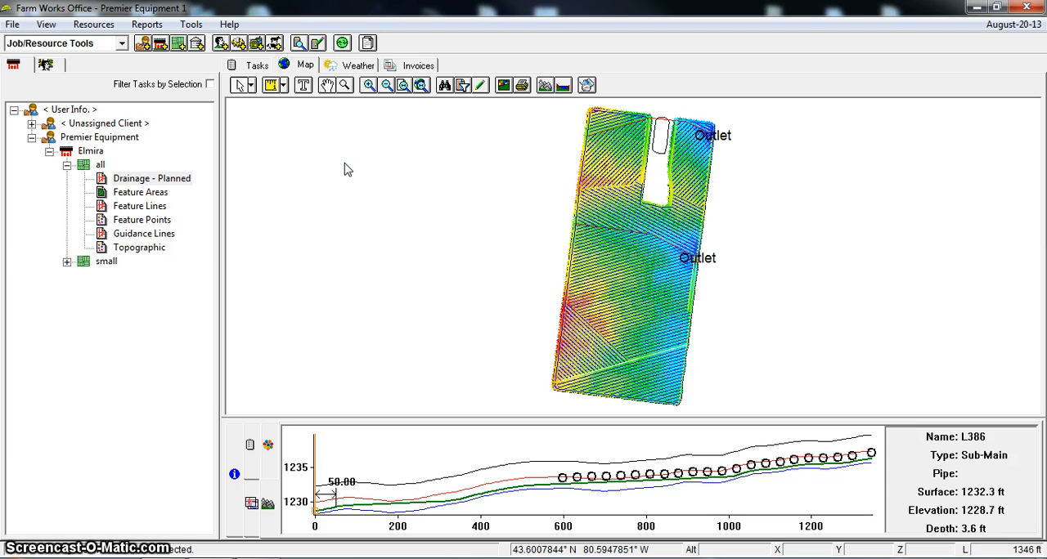
pyautogui.click(346, 169)
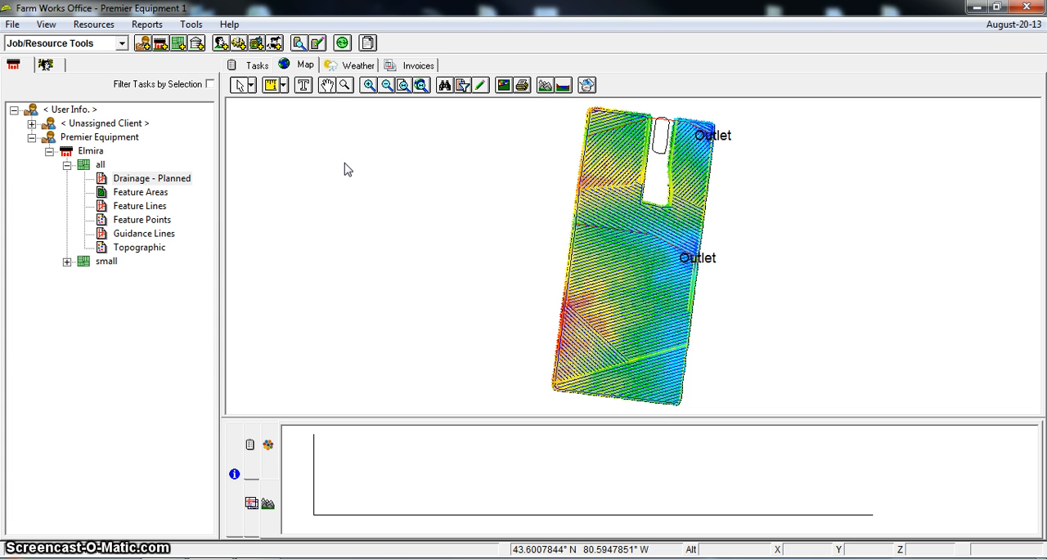
pyautogui.click(341, 167)
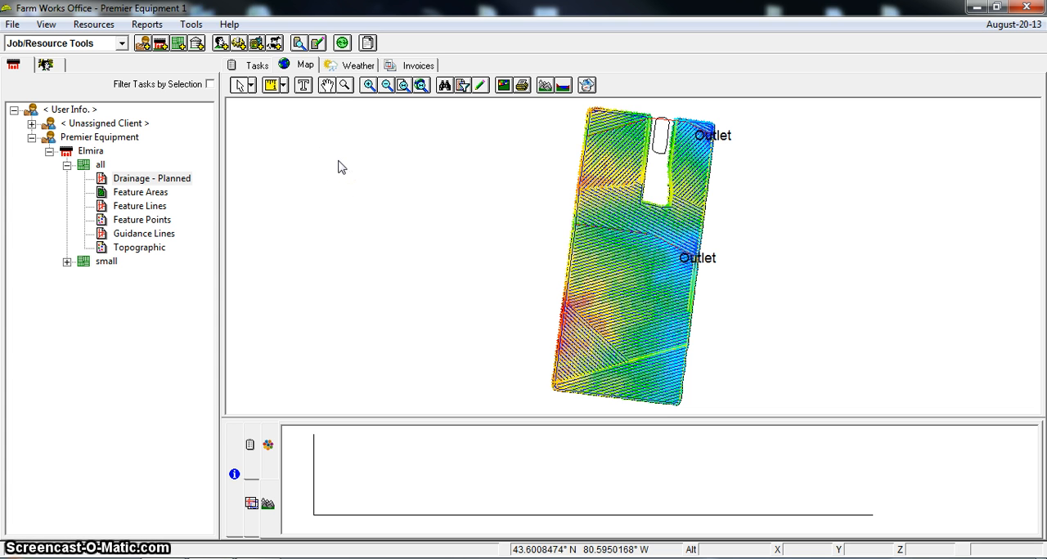
# Show the Feature Lines layer on the map and remove the Drainage - Planned layer from the displayed layers
pyautogui.click(135, 212)
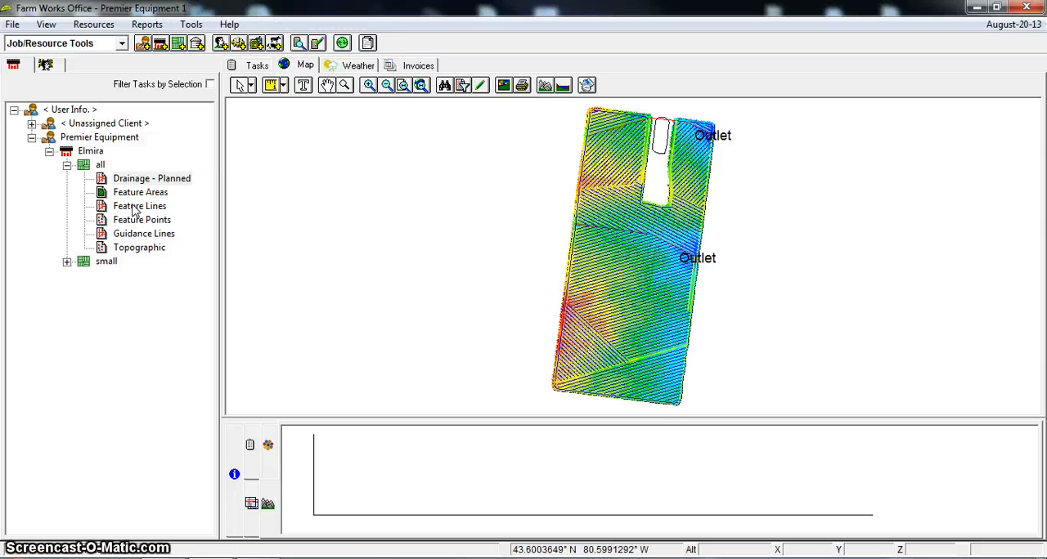
pyautogui.click(135, 211)
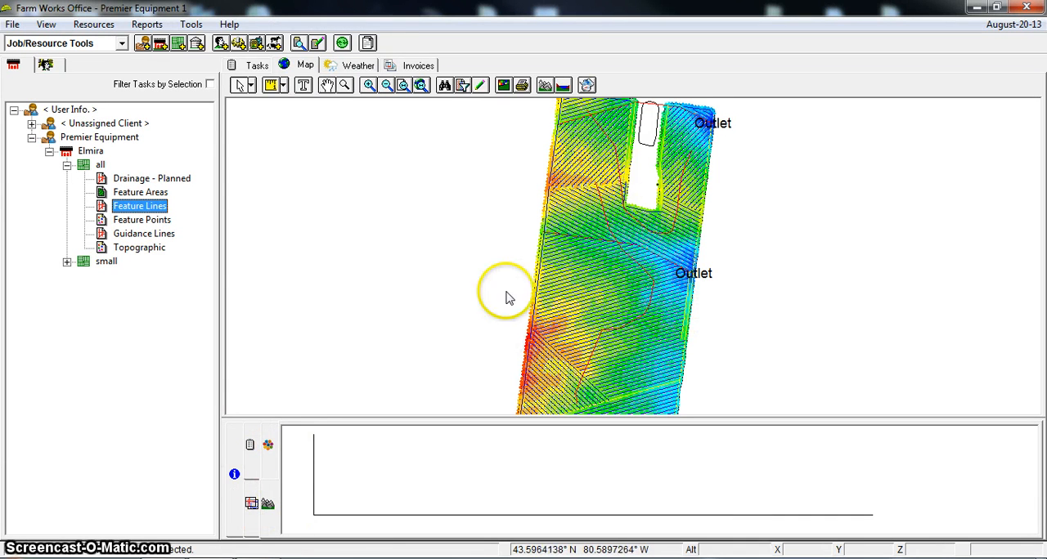
pyautogui.click(252, 504)
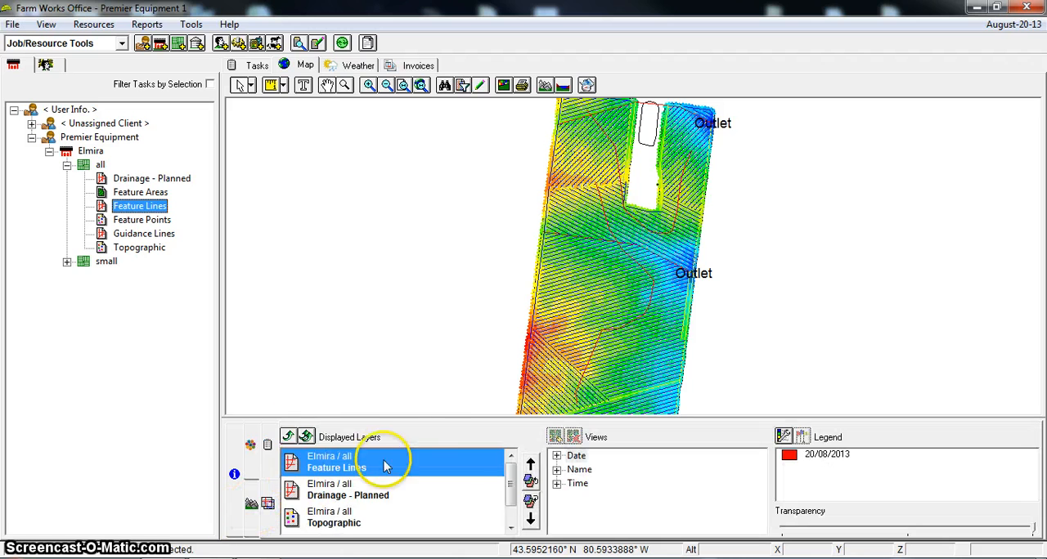
pyautogui.click(310, 491)
pyautogui.click(288, 438)
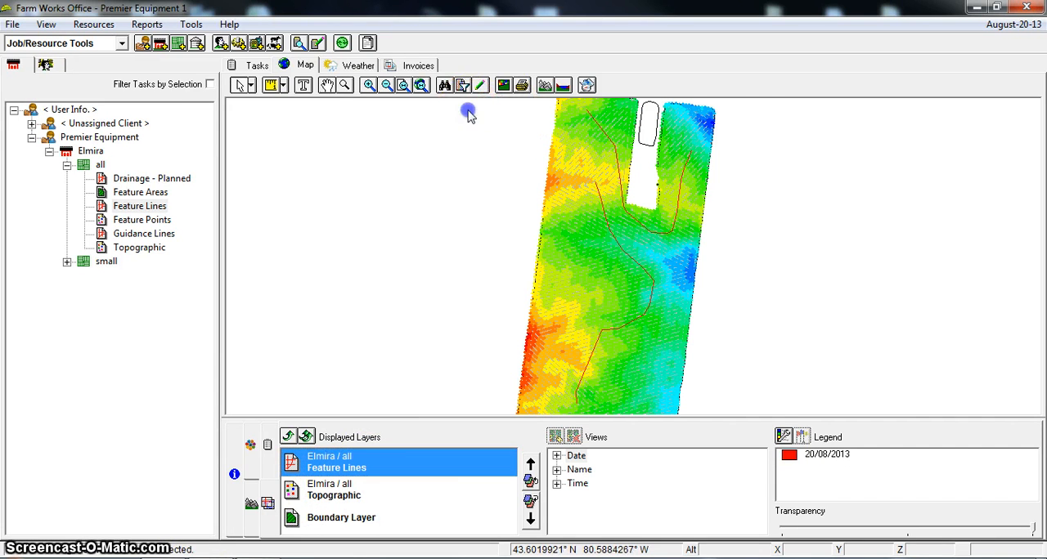
# Select both feature lines on the map and copy them
pyautogui.moveTo(467, 103); pyautogui.dragTo(782, 411)
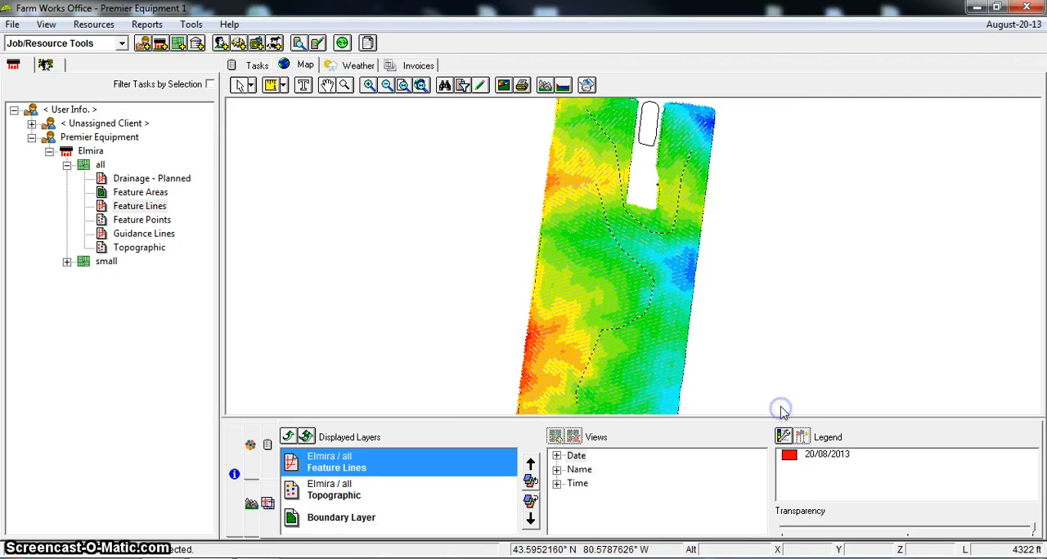
pyautogui.rightClick(604, 216)
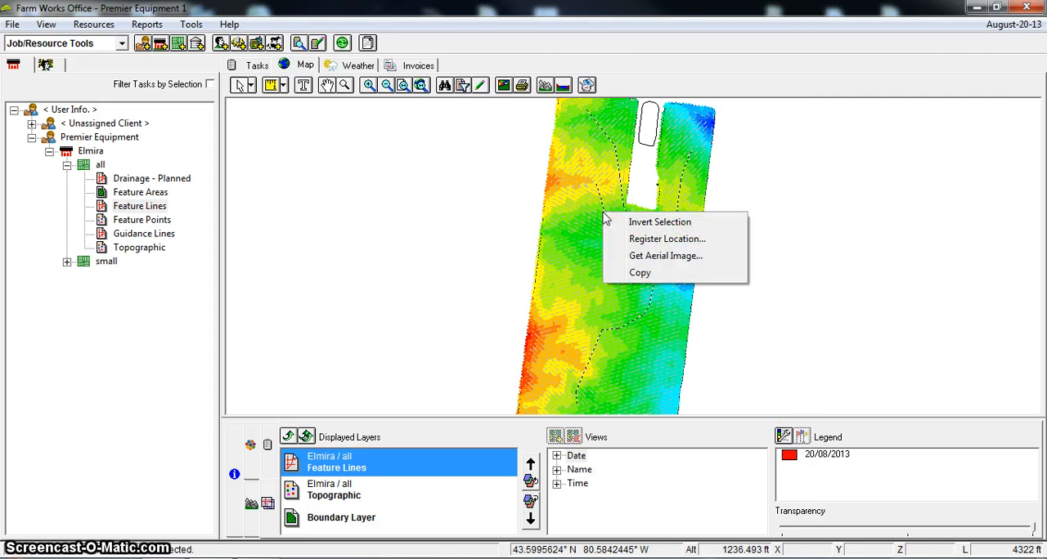
pyautogui.click(660, 273)
pyautogui.click(268, 194)
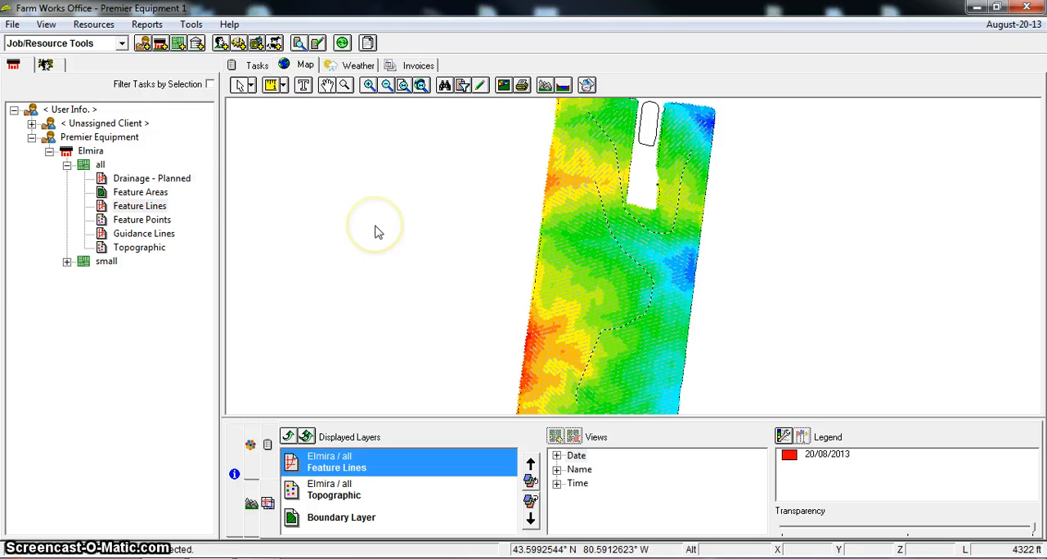
# Add a path/line layer with the description "mapped features" to field "all"
pyautogui.rightClick(88, 168)
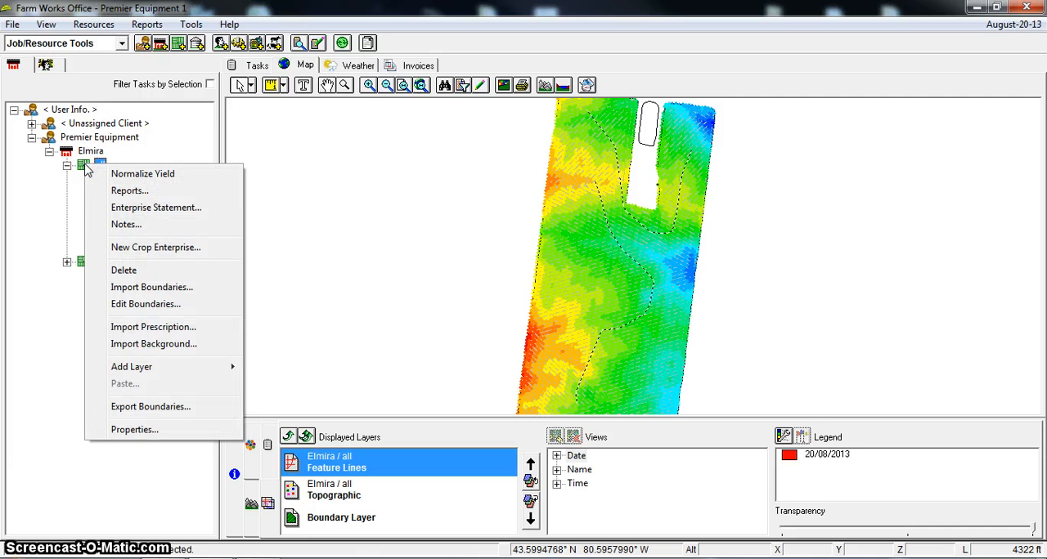
pyautogui.moveTo(143, 367)
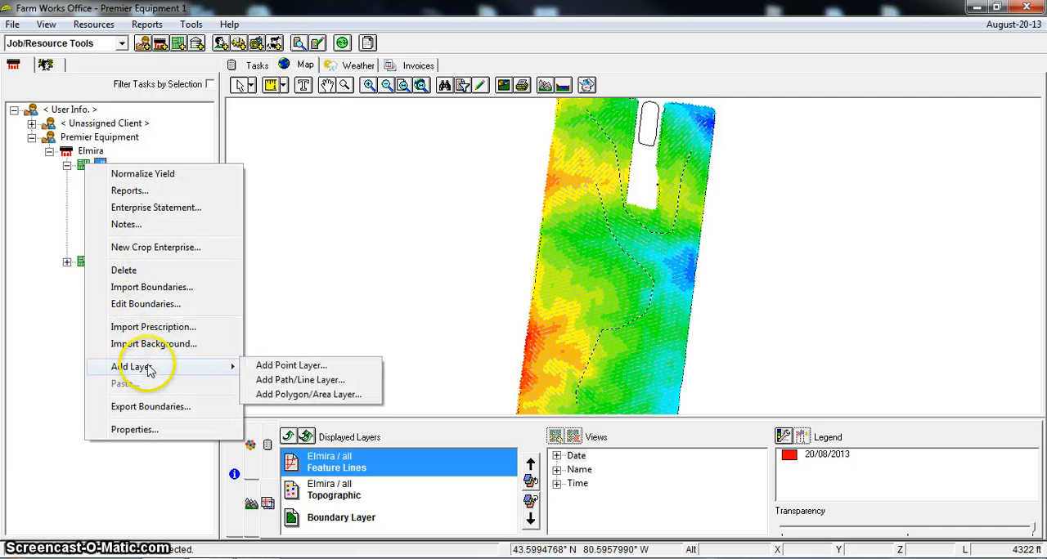
pyautogui.click(325, 381)
pyautogui.click(379, 168)
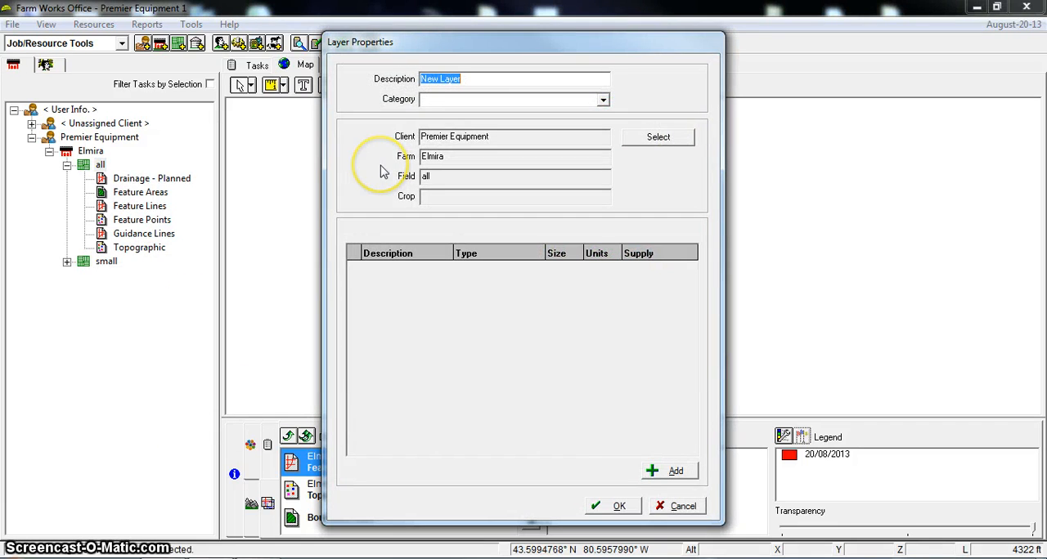
pyautogui.write('mapped feat')
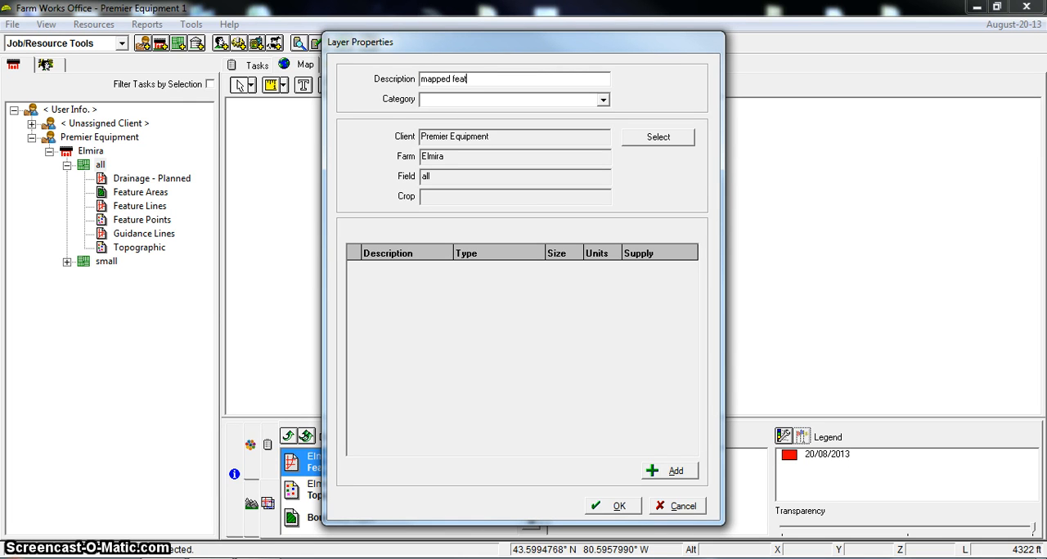
pyautogui.write('ures')
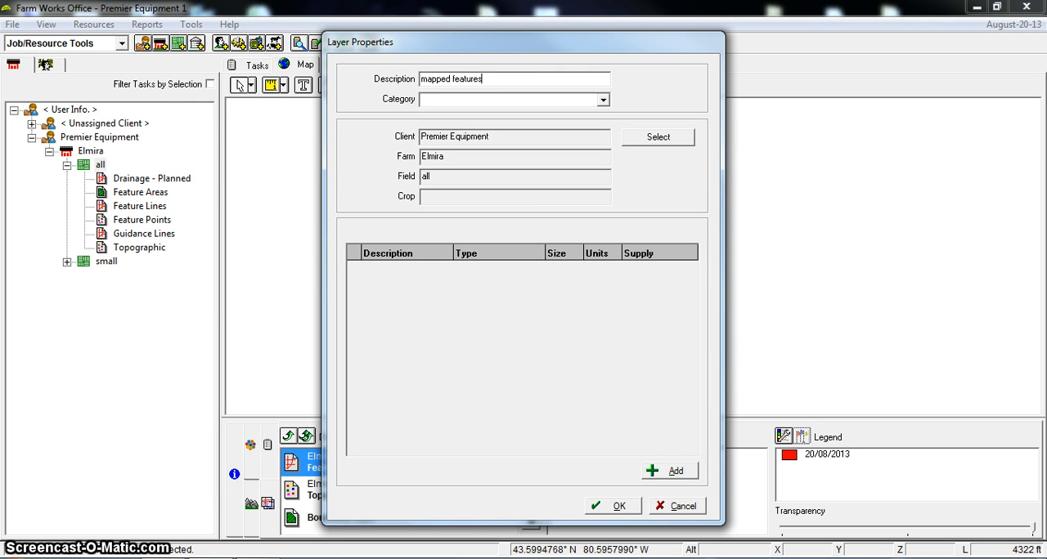
pyautogui.press('Return')
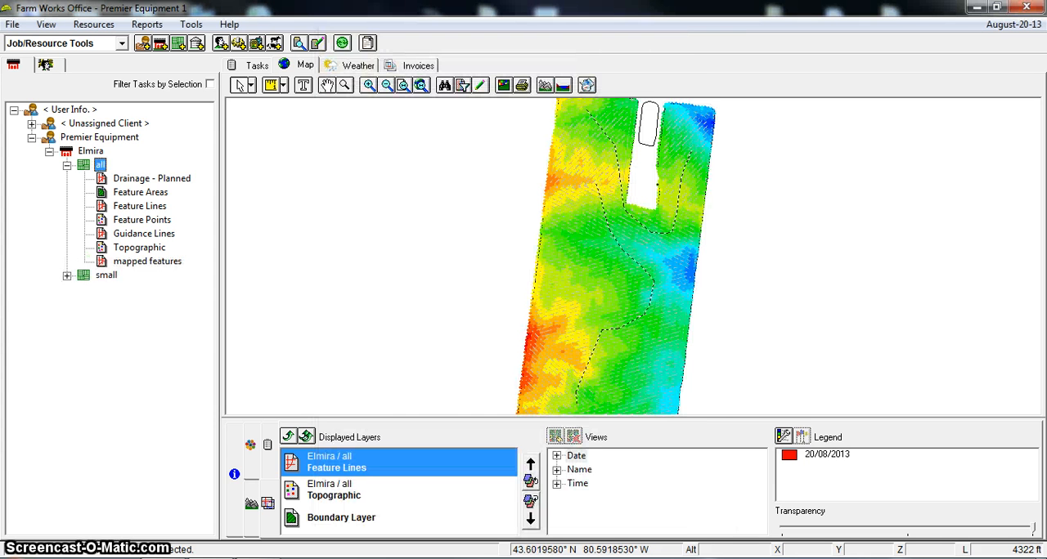
# Paste the copied lines as an addition into the mapped features layer, then save and close the edit
pyautogui.click(158, 261)
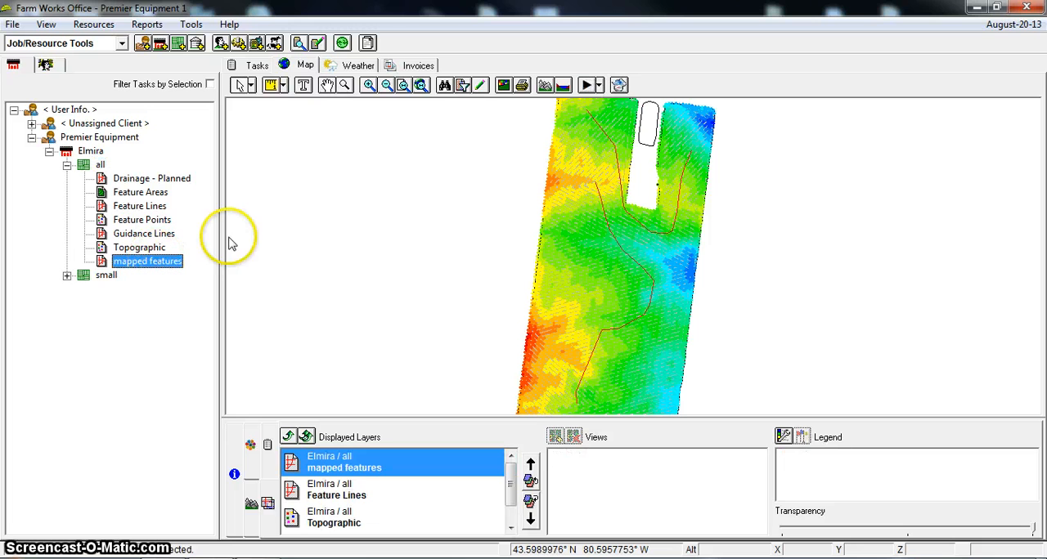
pyautogui.click(481, 85)
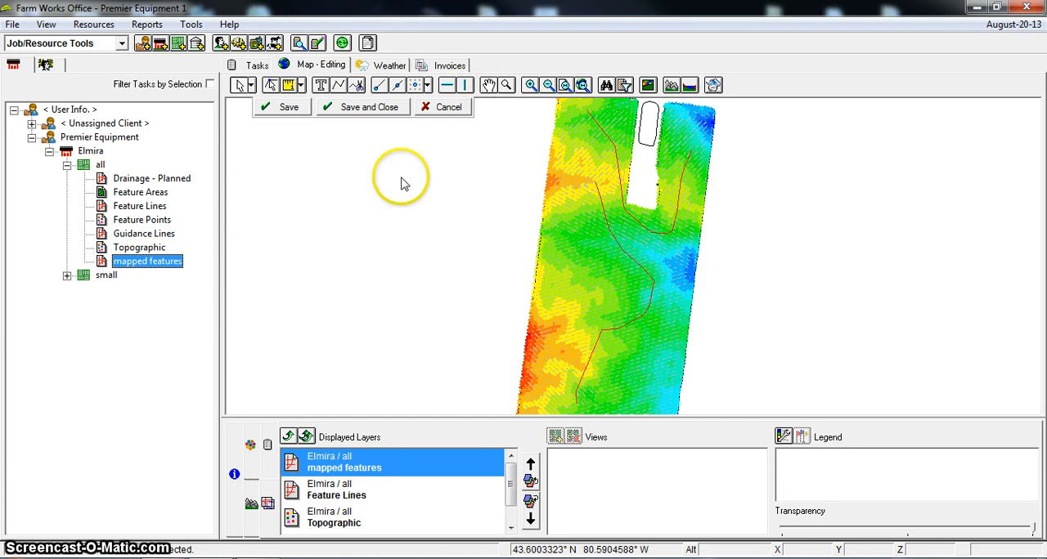
pyautogui.rightClick(423, 175)
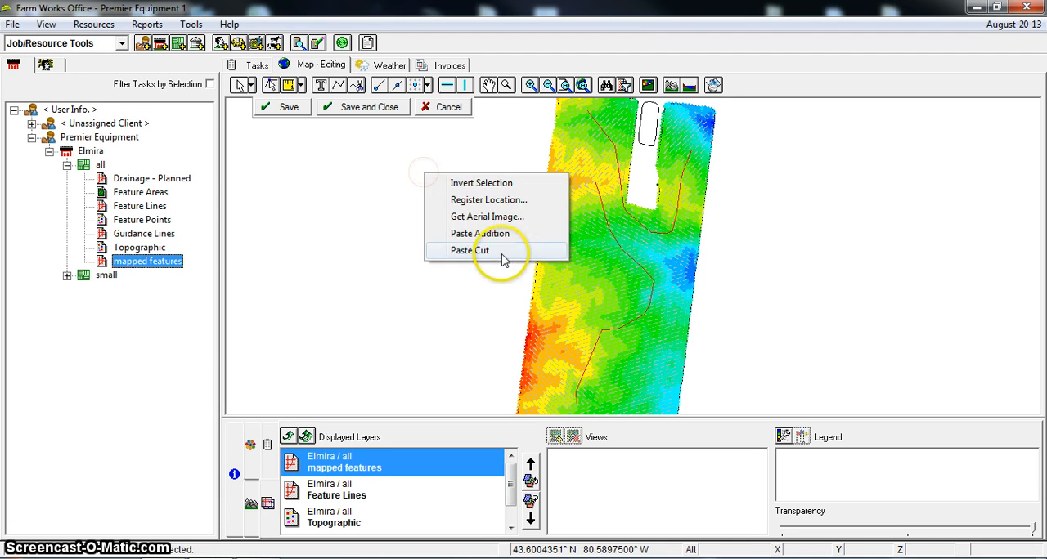
pyautogui.click(501, 235)
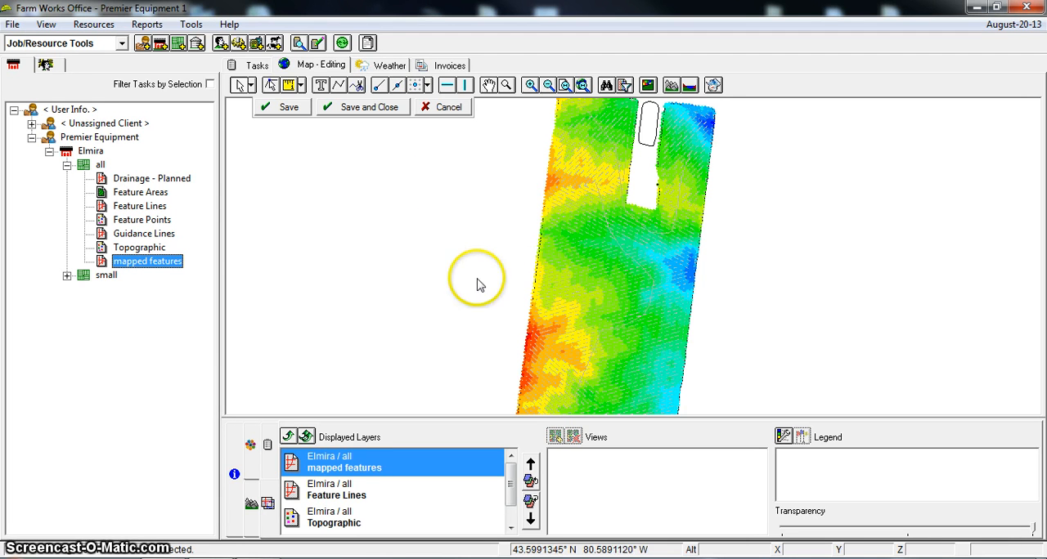
pyautogui.click(369, 107)
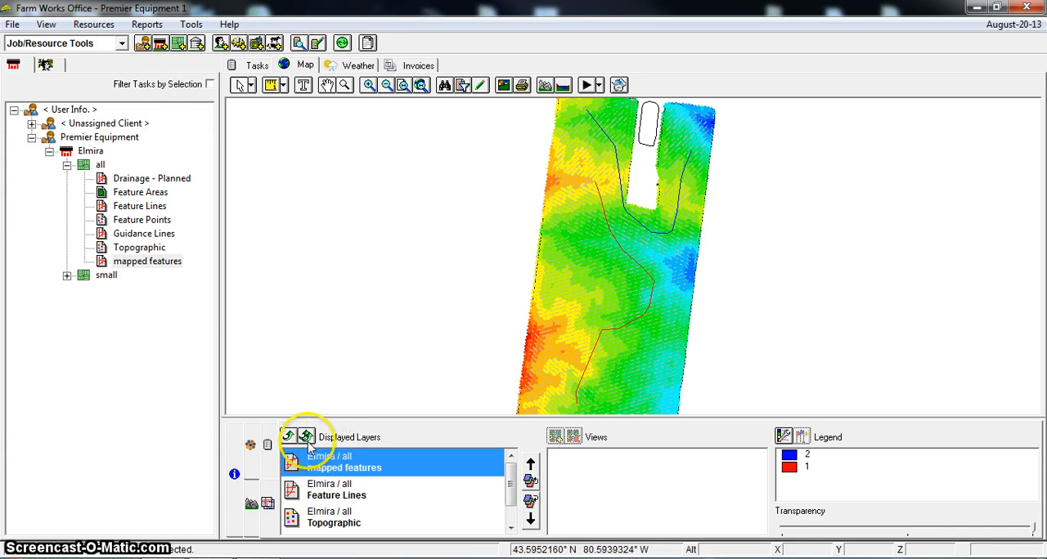
# Delete the original Feature Lines layer from field "all"
pyautogui.rightClick(131, 208)
pyautogui.click(193, 235)
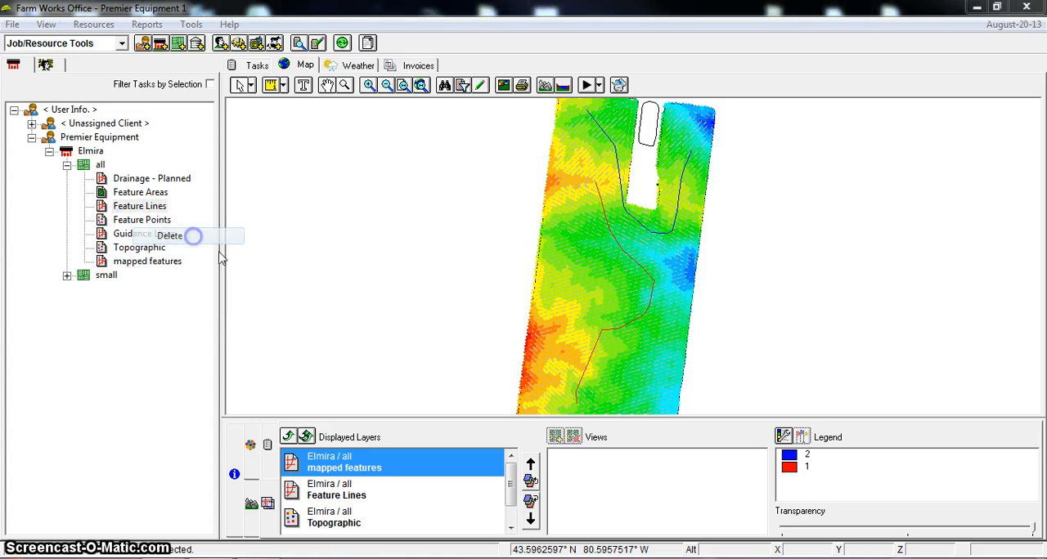
pyautogui.click(572, 334)
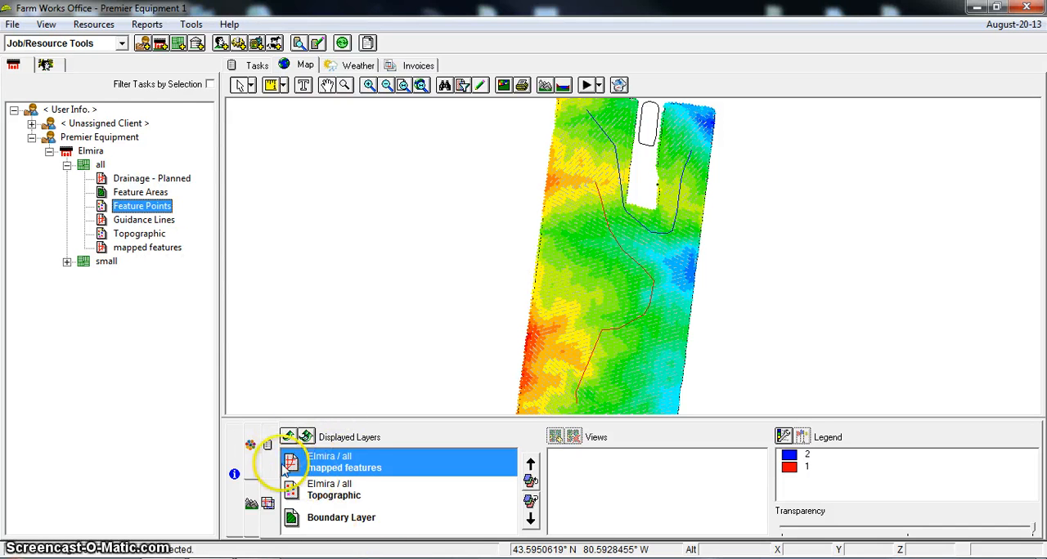
# Remove the mapped features layer from the map display and show the Drainage - Planned layer
pyautogui.click(290, 437)
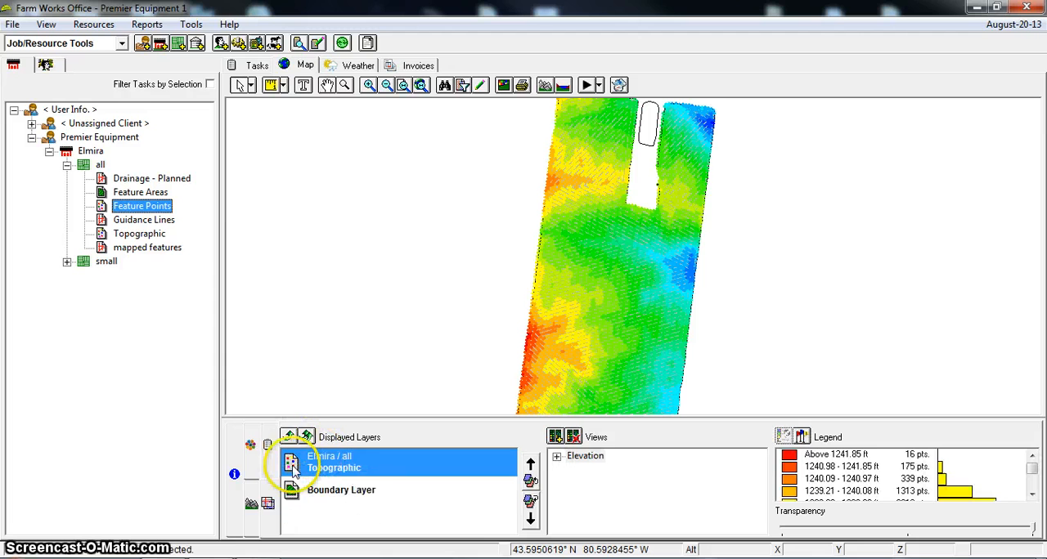
pyautogui.click(143, 179)
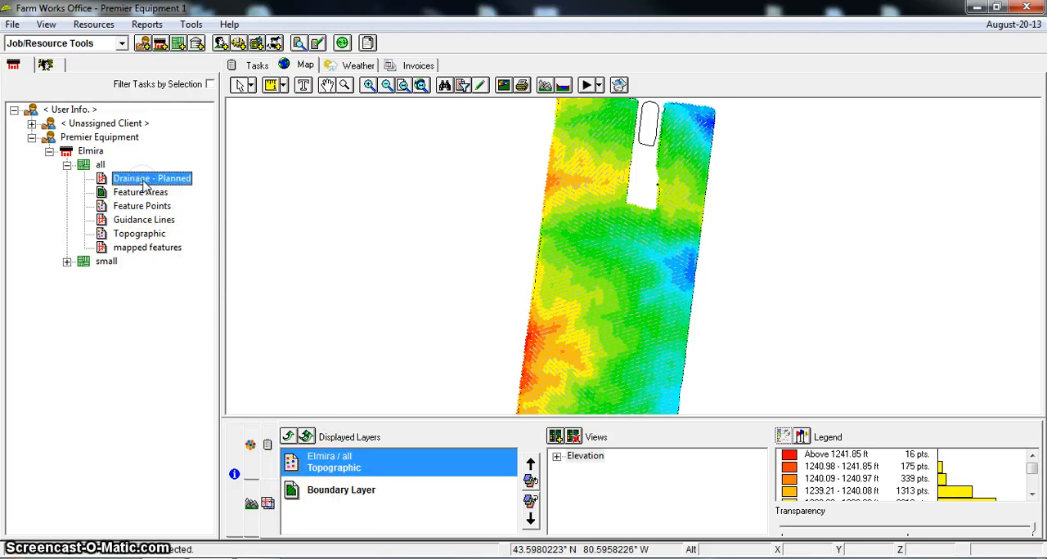
pyautogui.moveTo(144, 186); pyautogui.dragTo(788, 383)
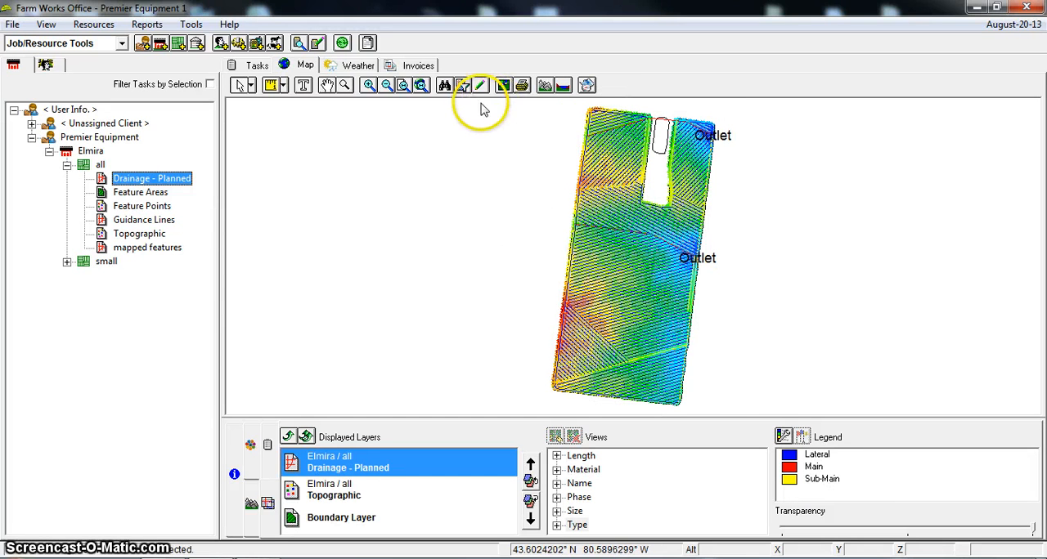
# Select all the planned drainage lines across the whole field on the map and copy them
pyautogui.click(256, 503)
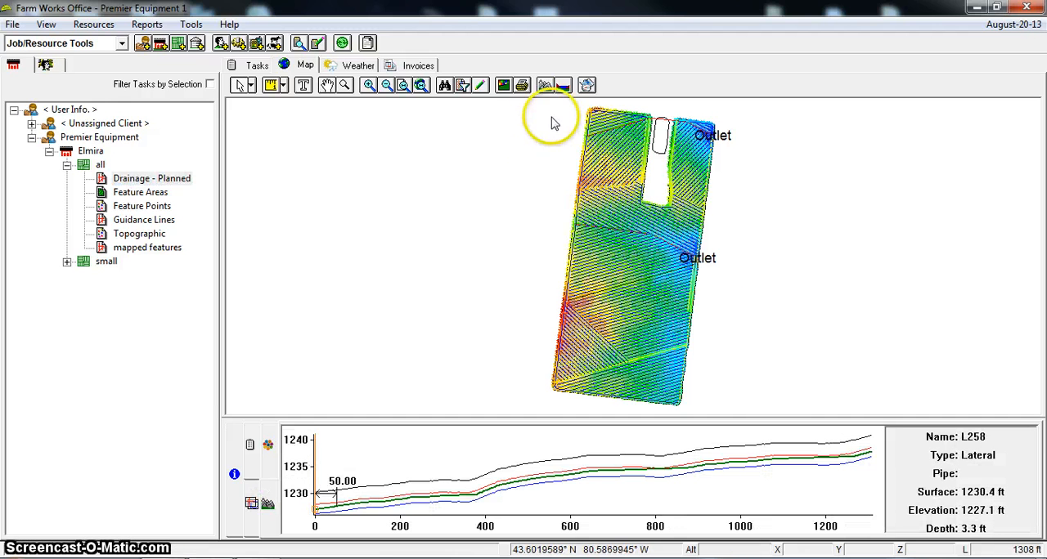
pyautogui.rightClick(551, 314)
pyautogui.moveTo(550, 314); pyautogui.dragTo(783, 414)
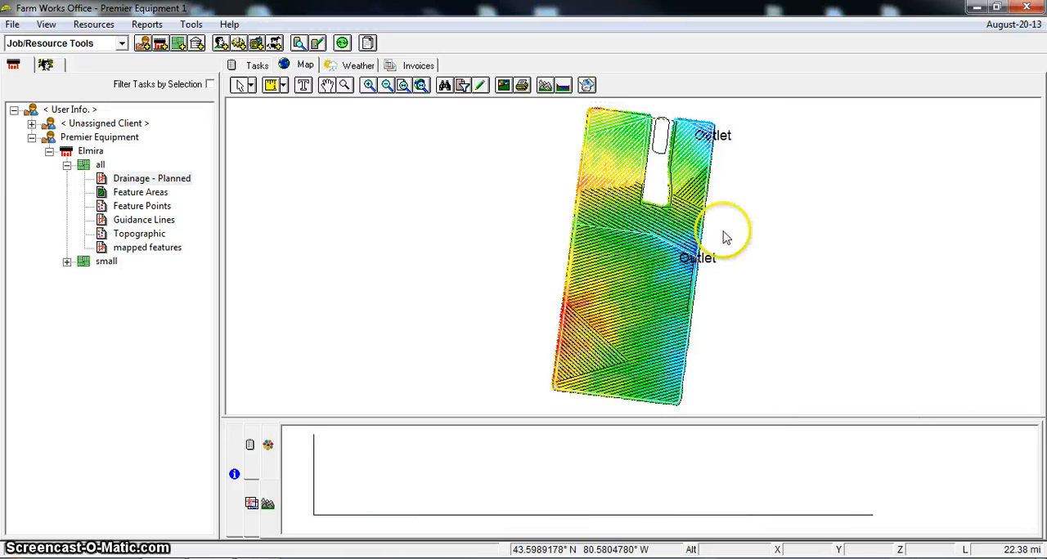
pyautogui.rightClick(614, 204)
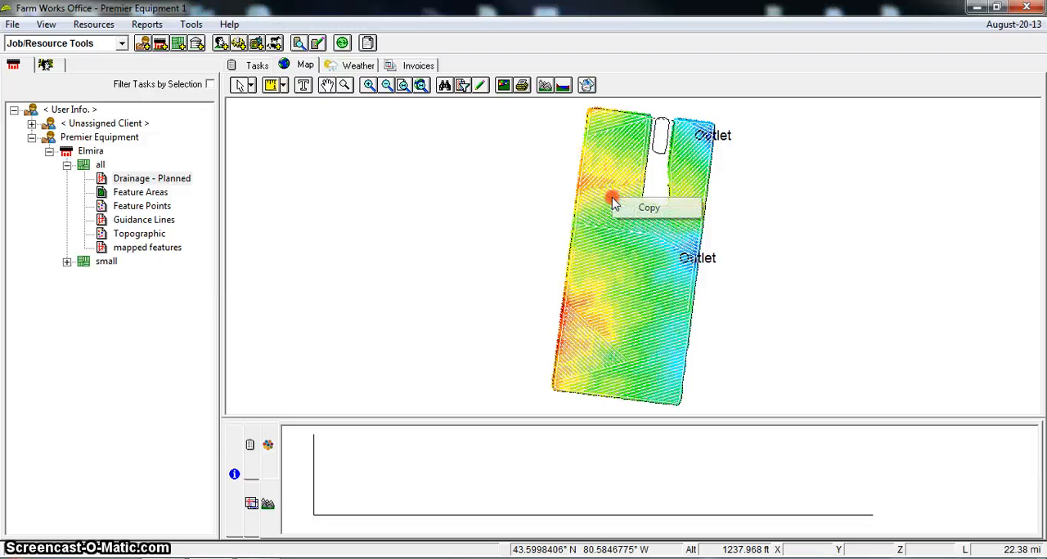
pyautogui.click(663, 211)
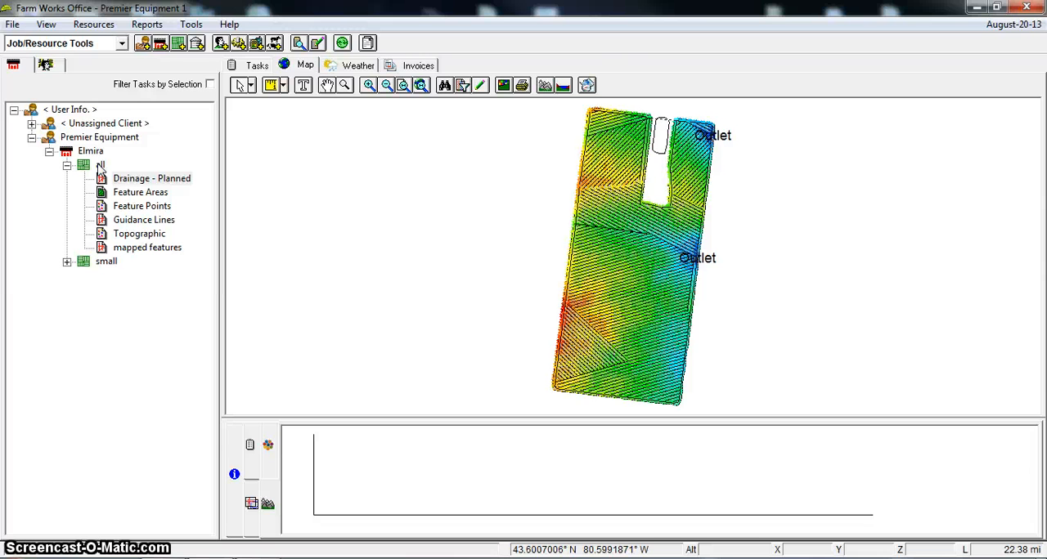
# Create a line features layer for field "all"
pyautogui.rightClick(101, 167)
pyautogui.moveTo(203, 369)
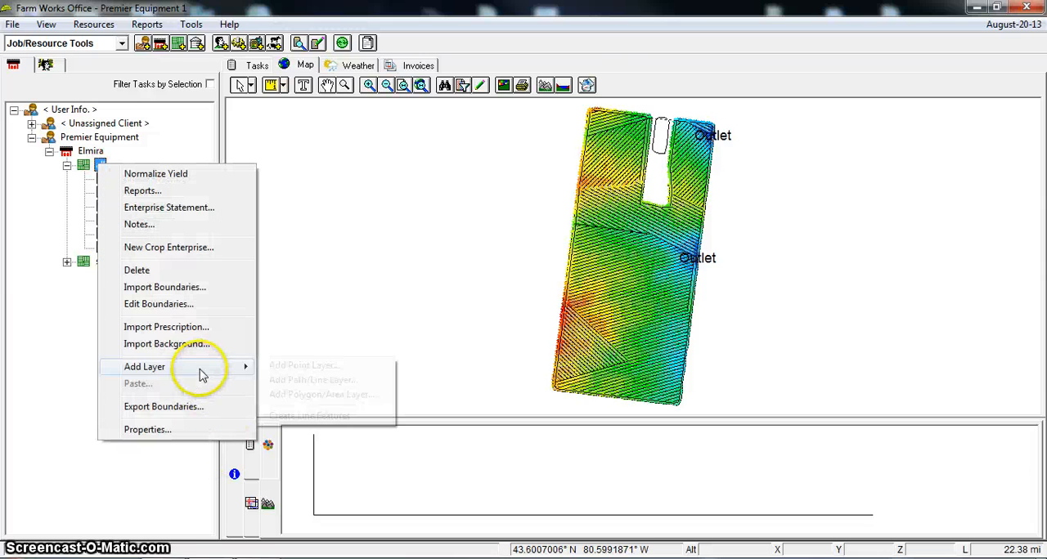
pyautogui.click(305, 425)
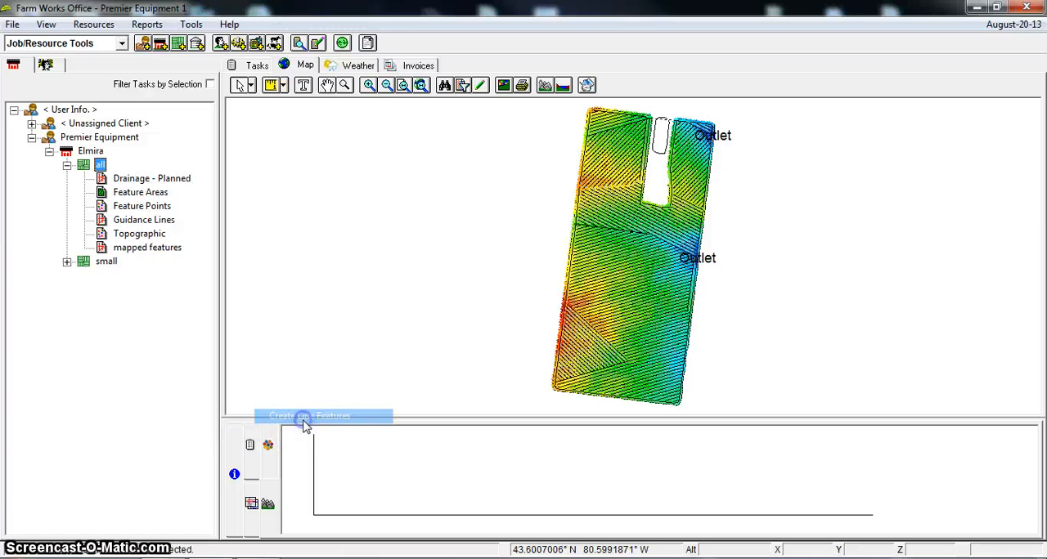
# Paste the copied drainage lines as an addition into the line features layer being edited, then save and close the edit
pyautogui.rightClick(439, 190)
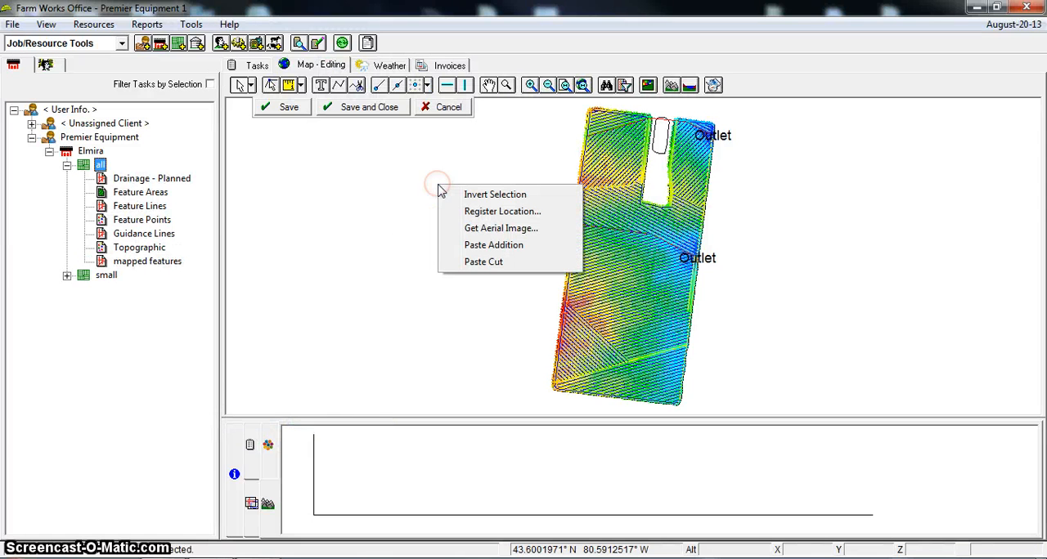
pyautogui.click(513, 251)
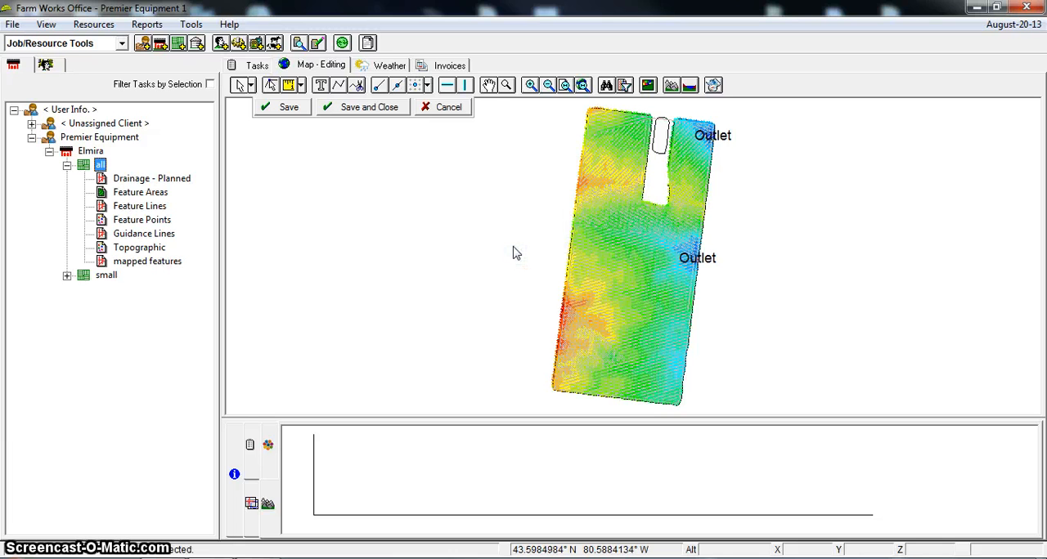
pyautogui.click(368, 109)
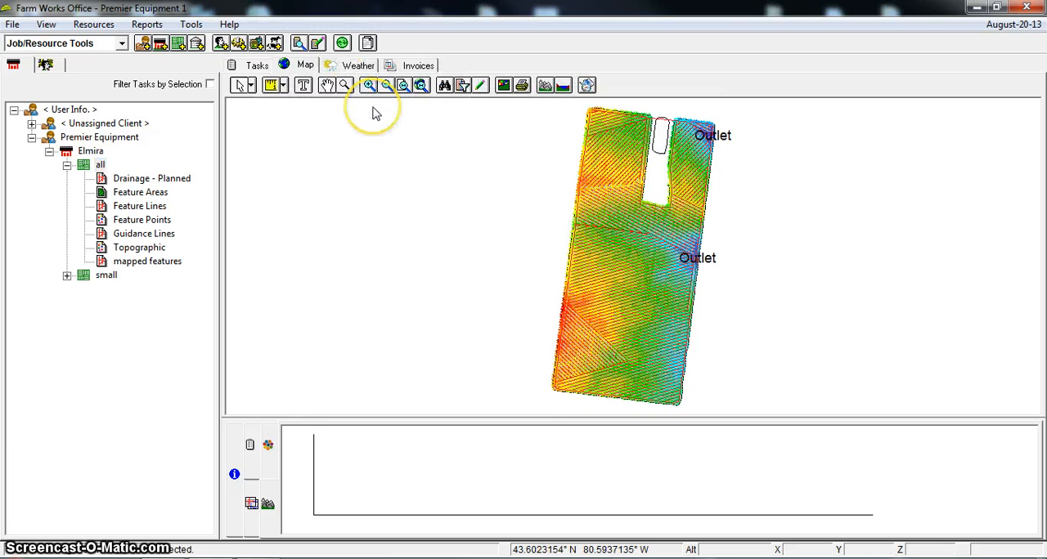
# Remove all displayed layers from the map and display the Feature Lines layer over the field boundary
pyautogui.click(251, 502)
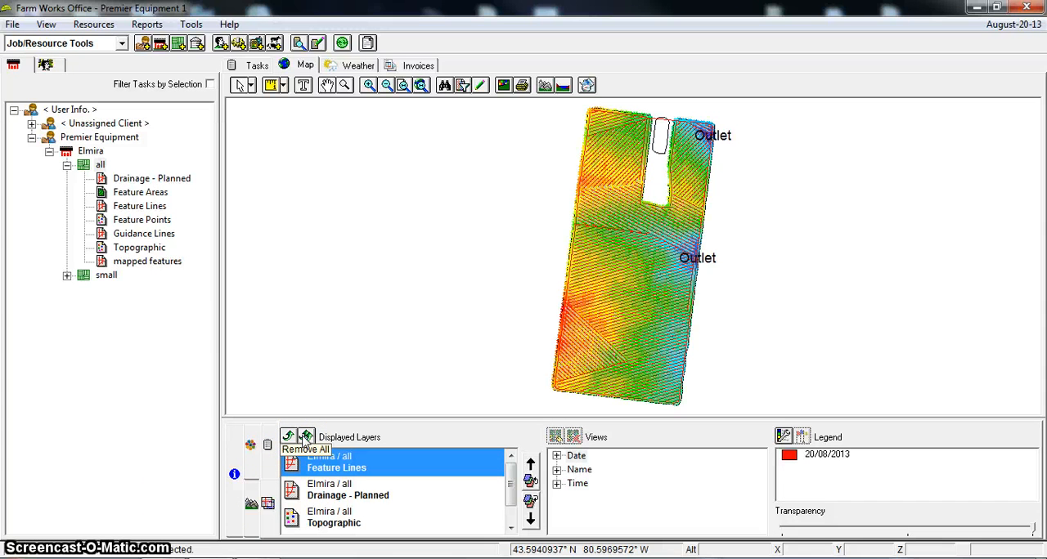
pyautogui.click(305, 439)
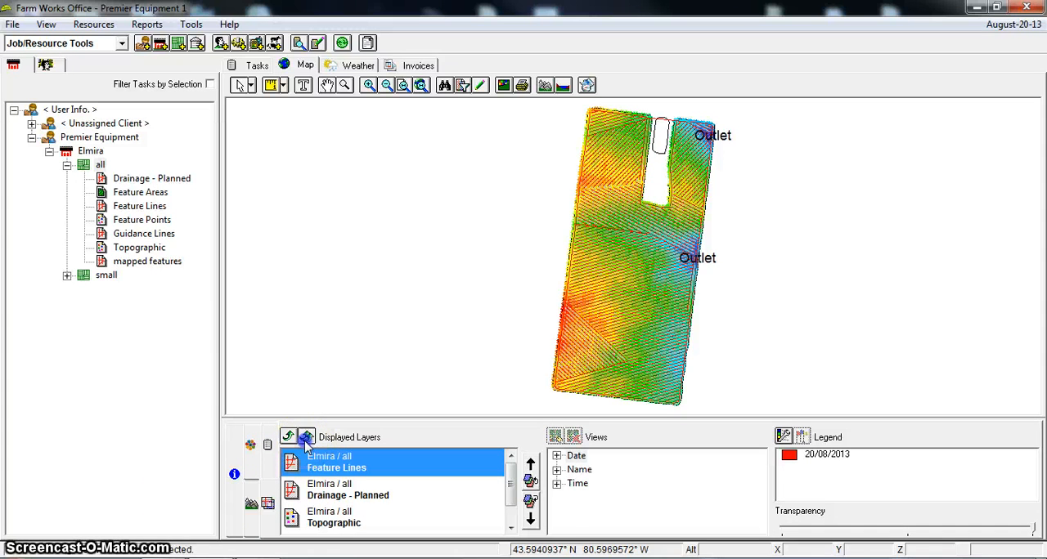
pyautogui.click(139, 206)
pyautogui.press('F2')
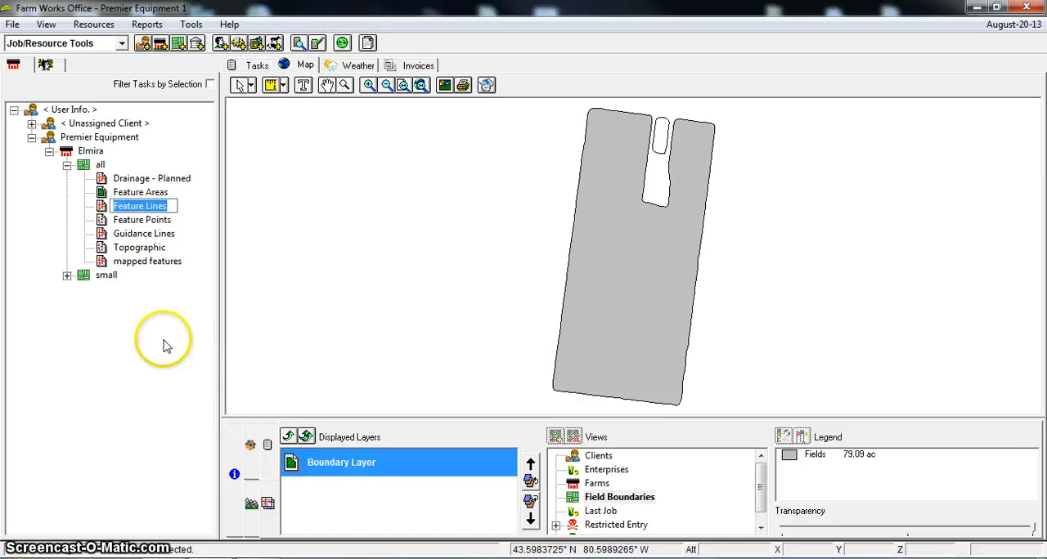
pyautogui.doubleClick(141, 206)
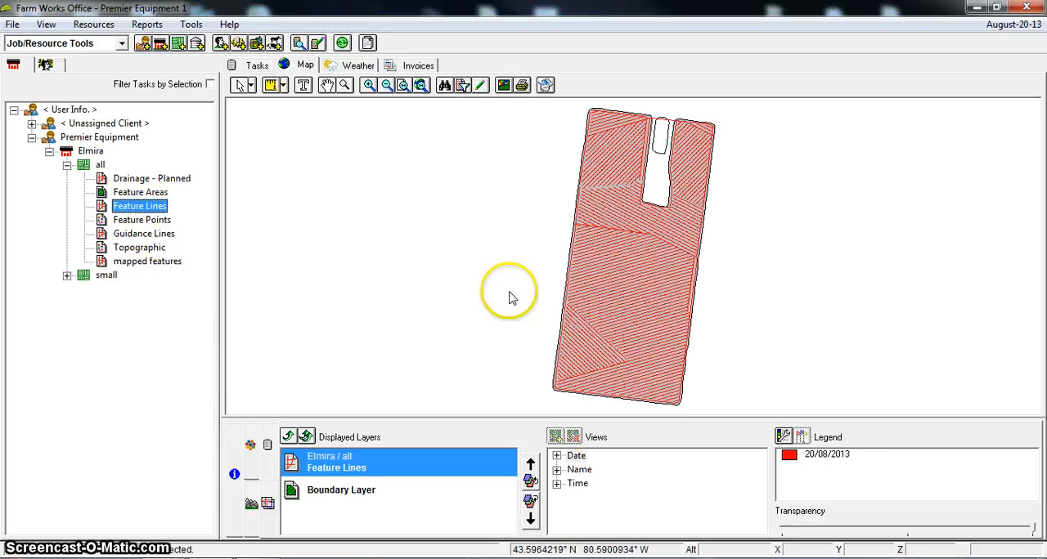
# Select individual lines in the middle of the Feature Lines layer to check that each is a separate line
pyautogui.click(622, 260)
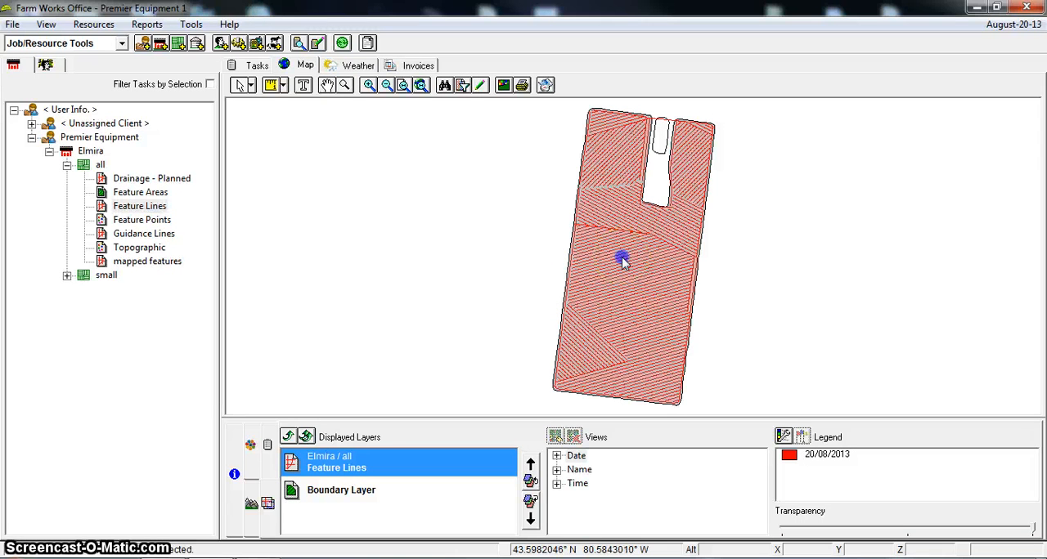
pyautogui.click(631, 277)
pyautogui.click(658, 306)
pyautogui.click(655, 320)
pyautogui.click(637, 279)
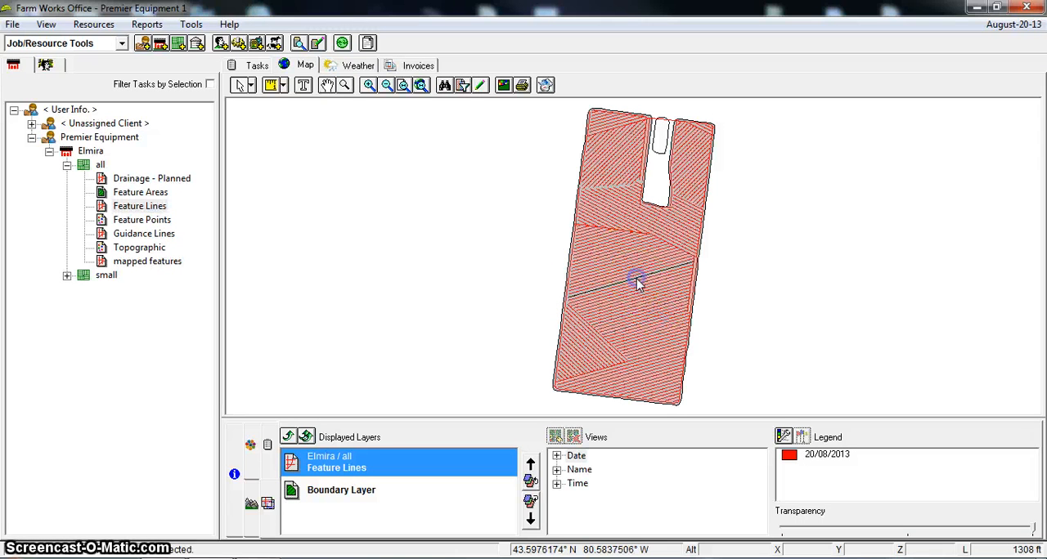
# Show the elevation profile view and check it for several laterals and the main across the Feature Lines layer
pyautogui.click(251, 503)
pyautogui.click(593, 358)
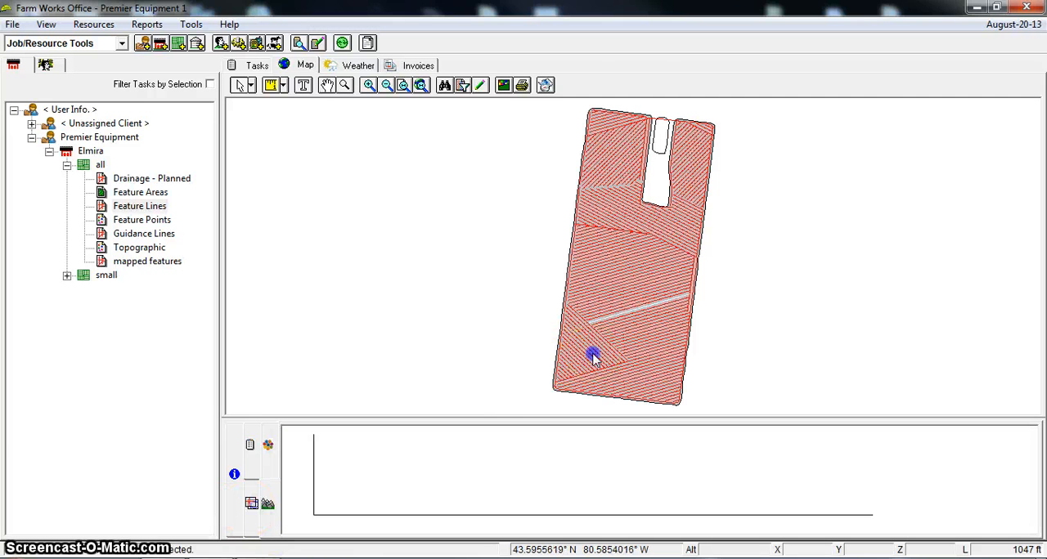
pyautogui.click(623, 285)
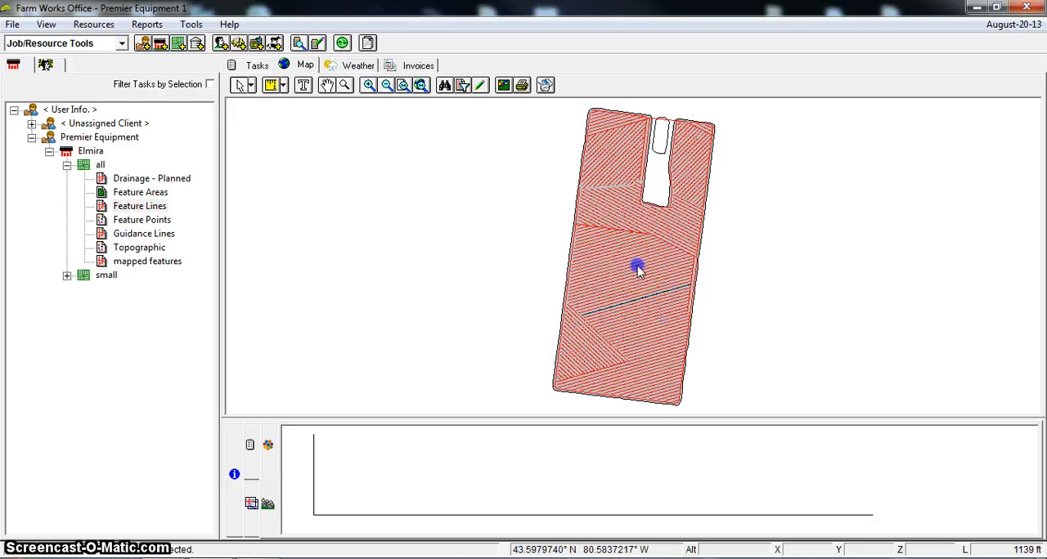
pyautogui.click(630, 230)
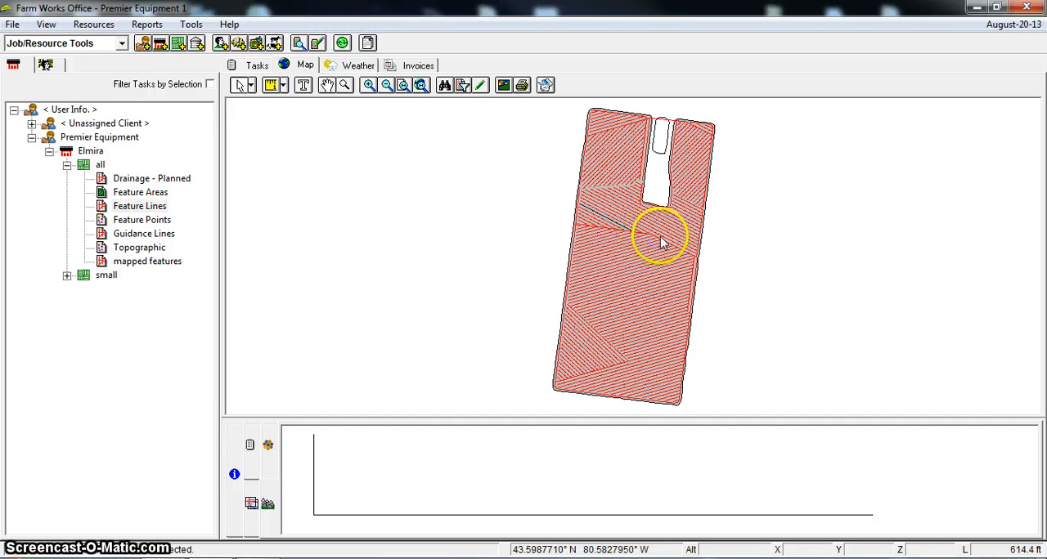
pyautogui.click(663, 245)
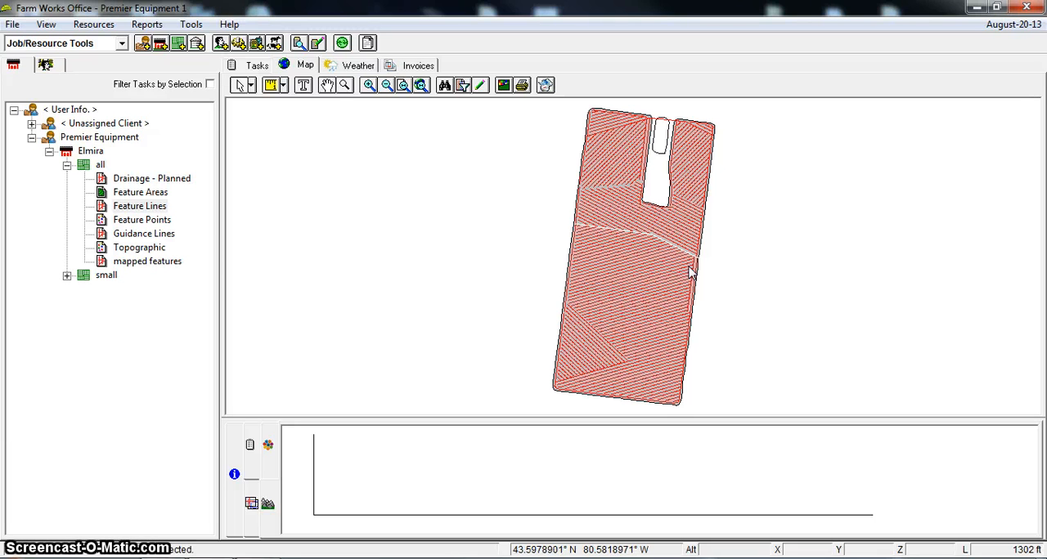
pyautogui.click(659, 289)
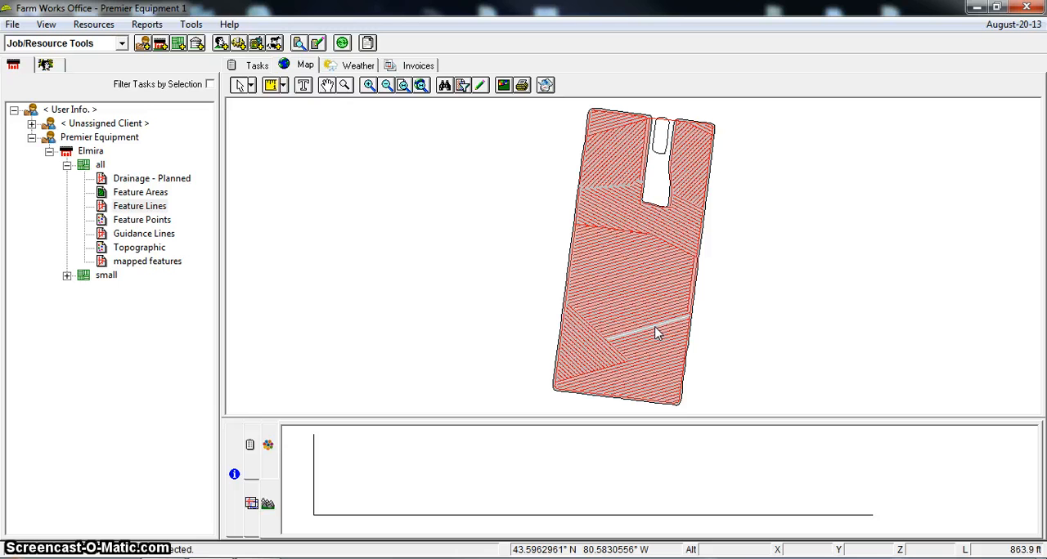
pyautogui.click(654, 321)
pyautogui.click(252, 505)
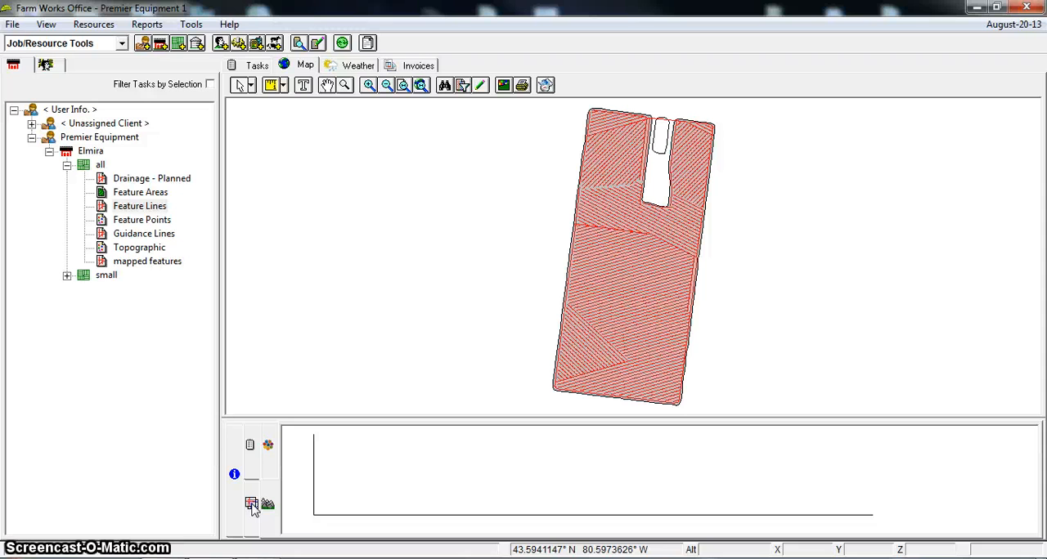
pyautogui.click(286, 472)
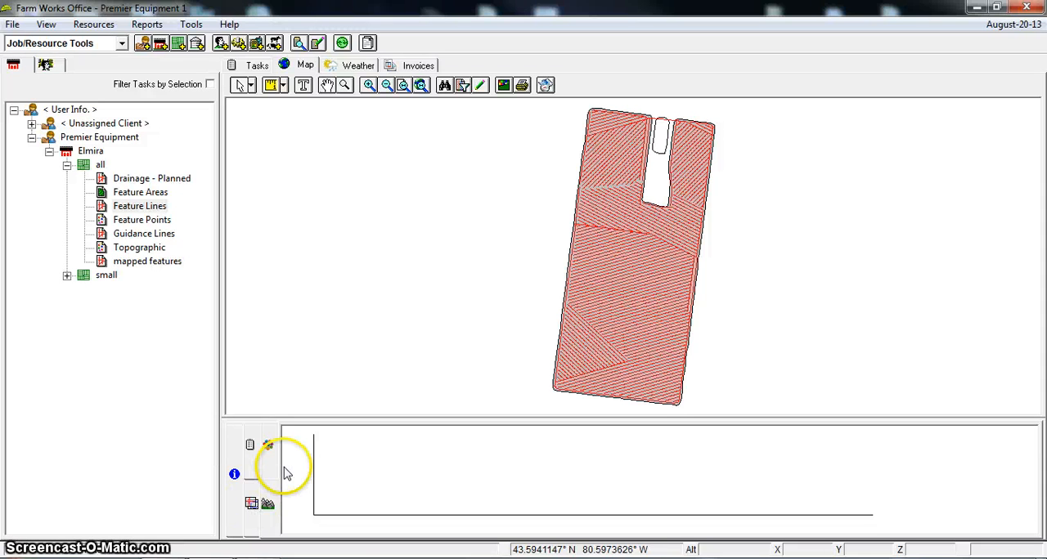